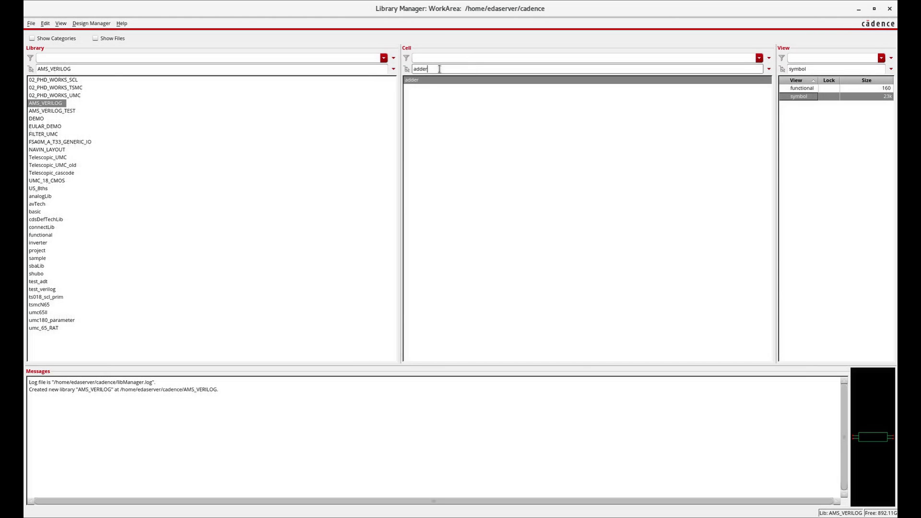
# - Create a schematic view for a new cell adder_test_bench in the AMS_VERILOG library and maximize its editor window
pyautogui.write('_test_bench')
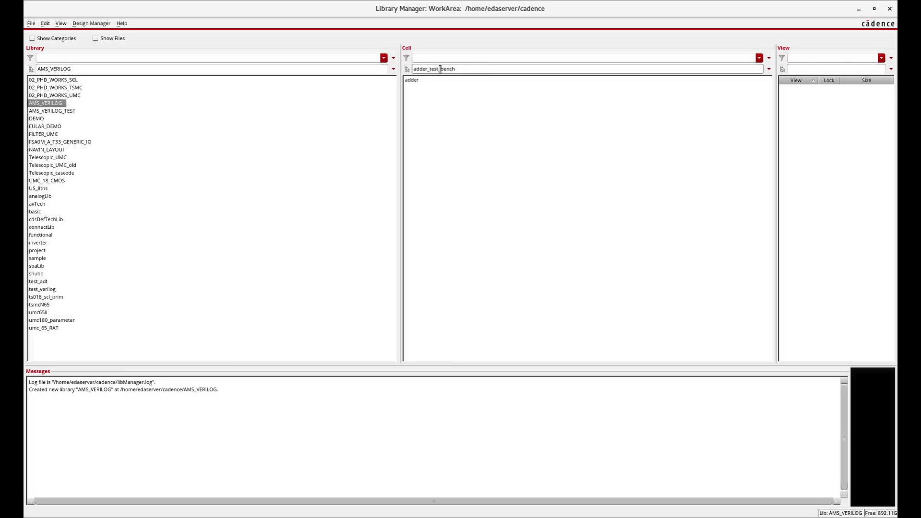
pyautogui.press('Return')
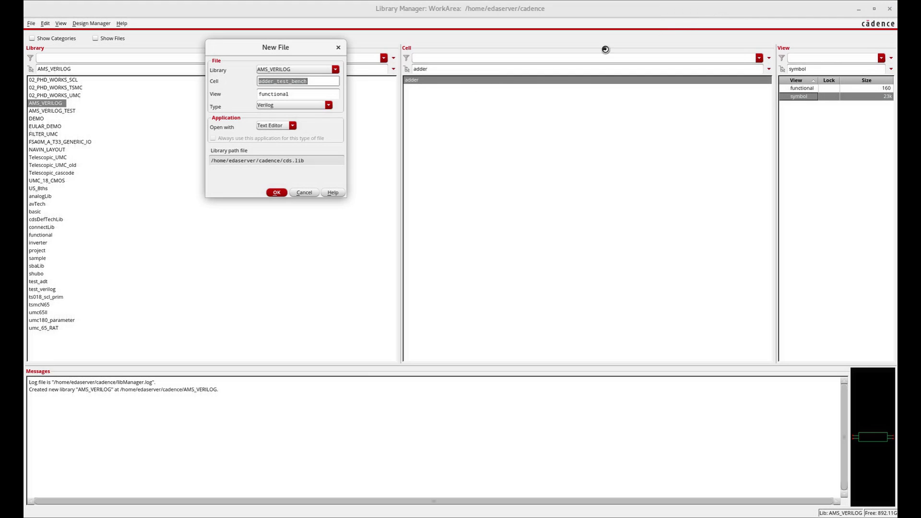
pyautogui.click(283, 106)
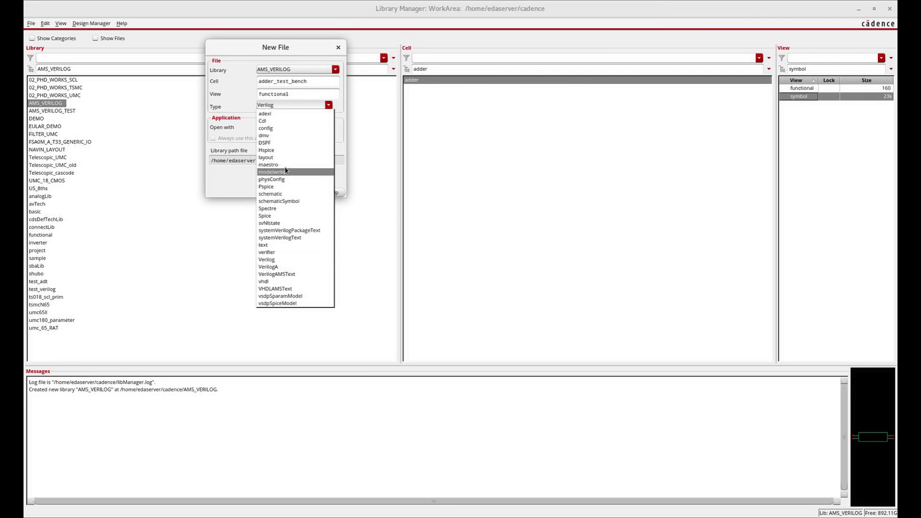
pyautogui.click(276, 194)
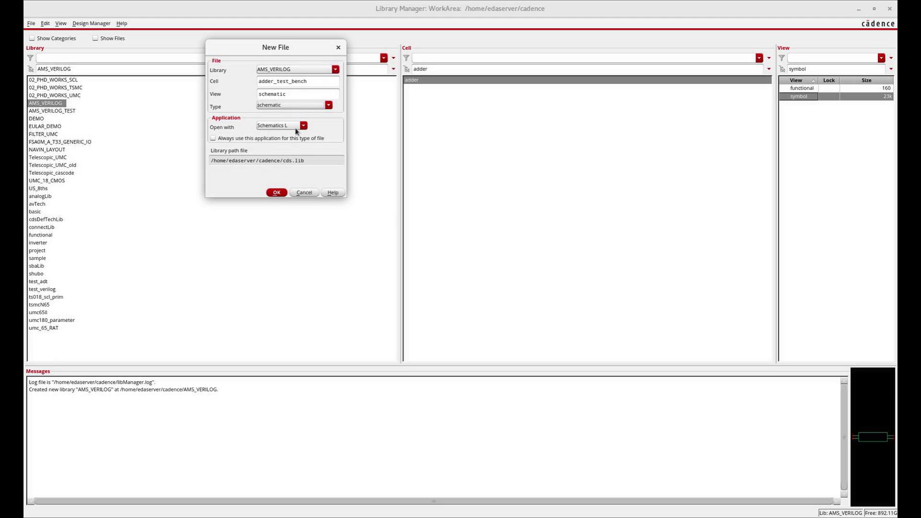
pyautogui.click(277, 193)
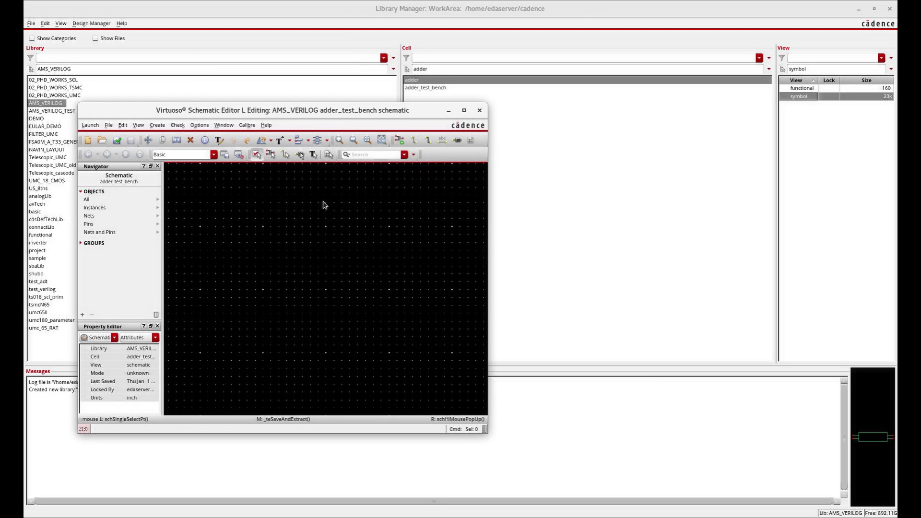
pyautogui.doubleClick(329, 111)
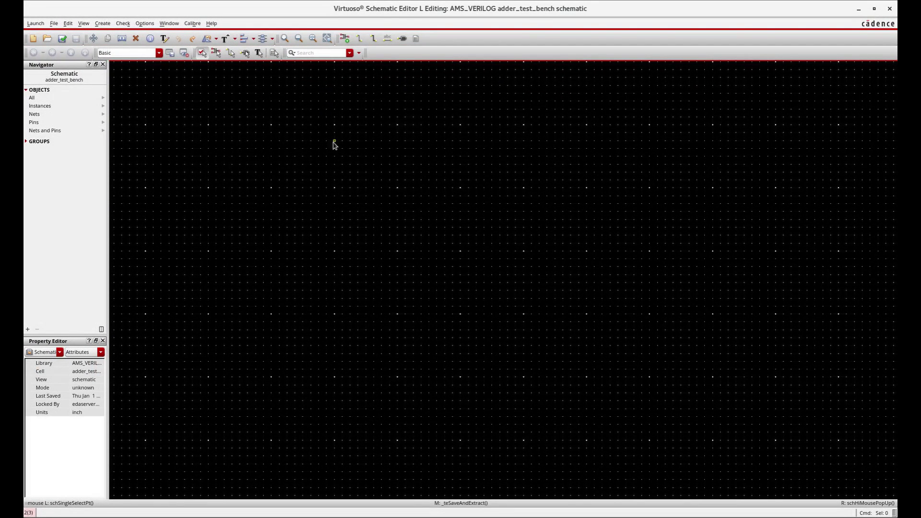
# - Place one instance of the adder symbol from the AMS_VERILOG library in the middle of the empty schematic
pyautogui.click(349, 43)
pyautogui.click(338, 65)
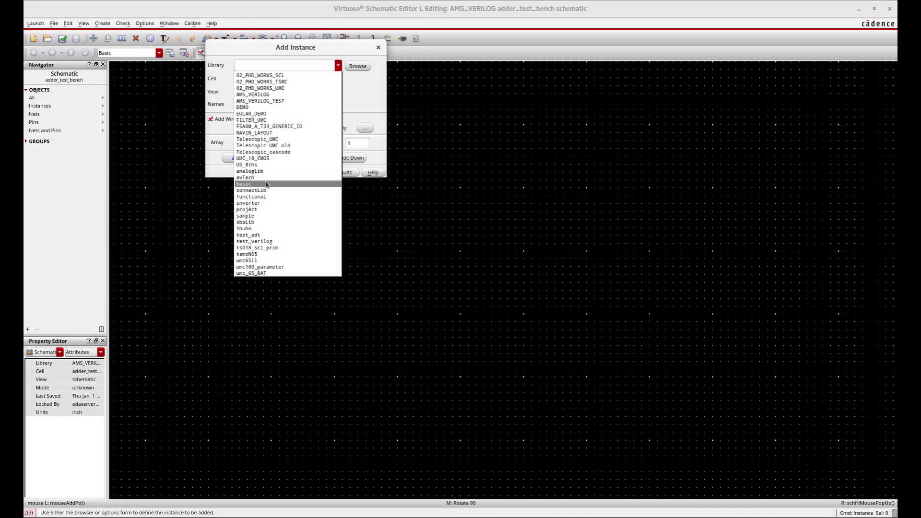
pyautogui.click(278, 95)
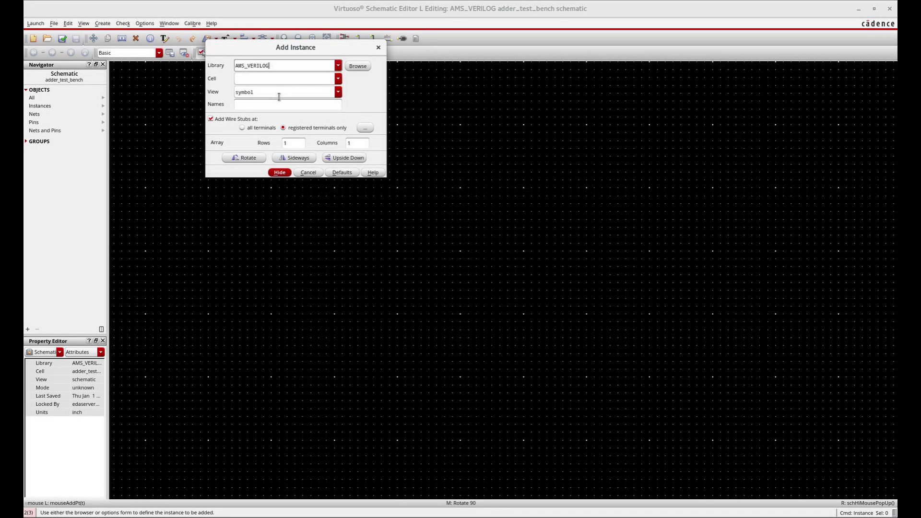
pyautogui.click(338, 79)
pyautogui.click(329, 89)
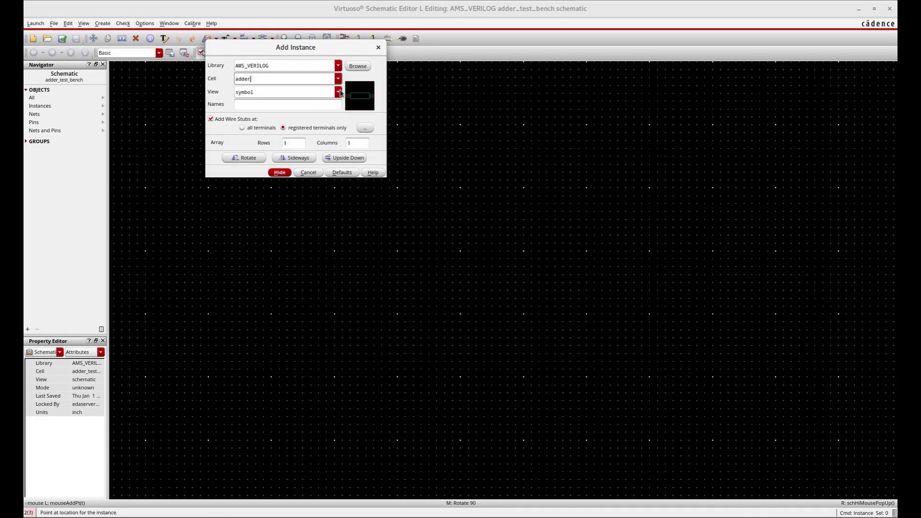
pyautogui.click(280, 172)
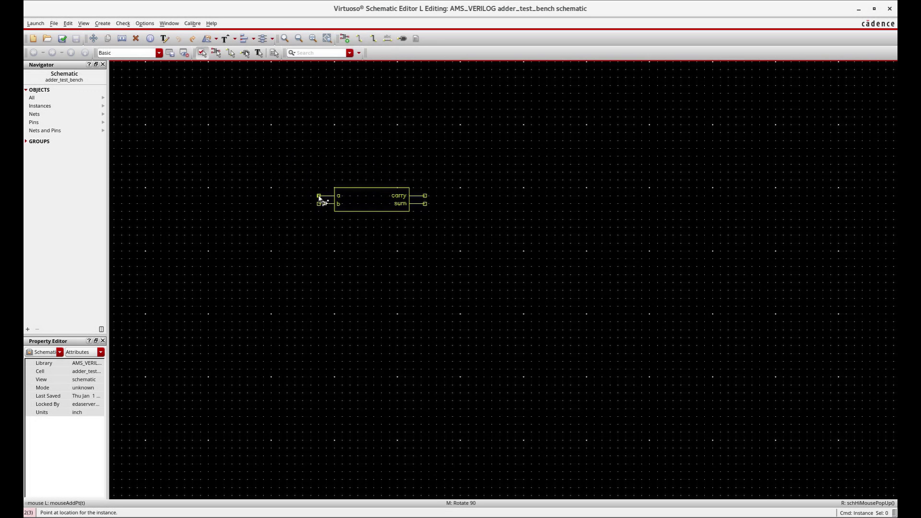
pyautogui.click(341, 219)
pyautogui.press('Escape')
# - Start adding another instance, choosing the vpulse cell from analogLib
pyautogui.press('i')
pyautogui.doubleClick(279, 66)
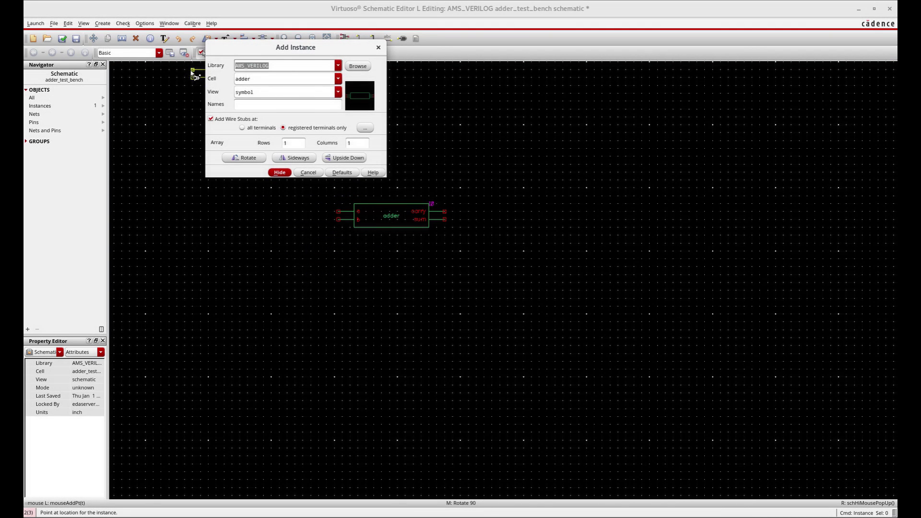
pyautogui.write('analogLib')
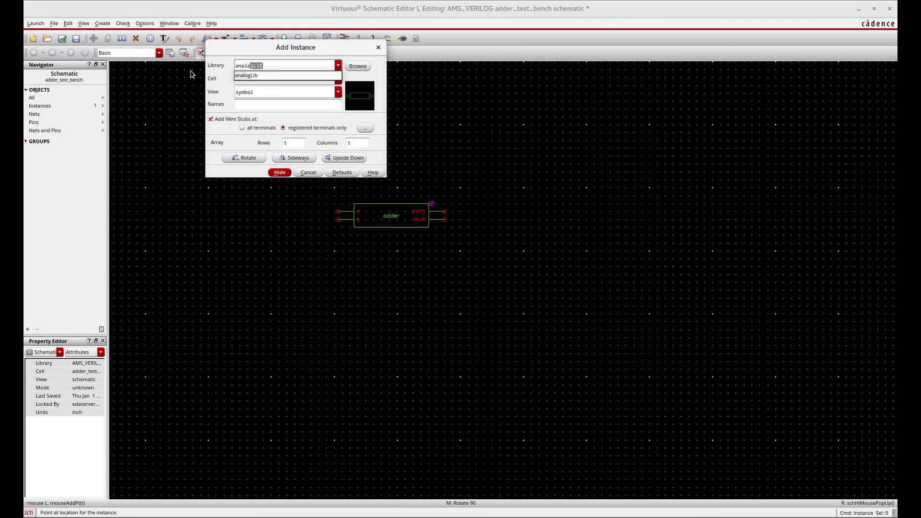
pyautogui.click(284, 75)
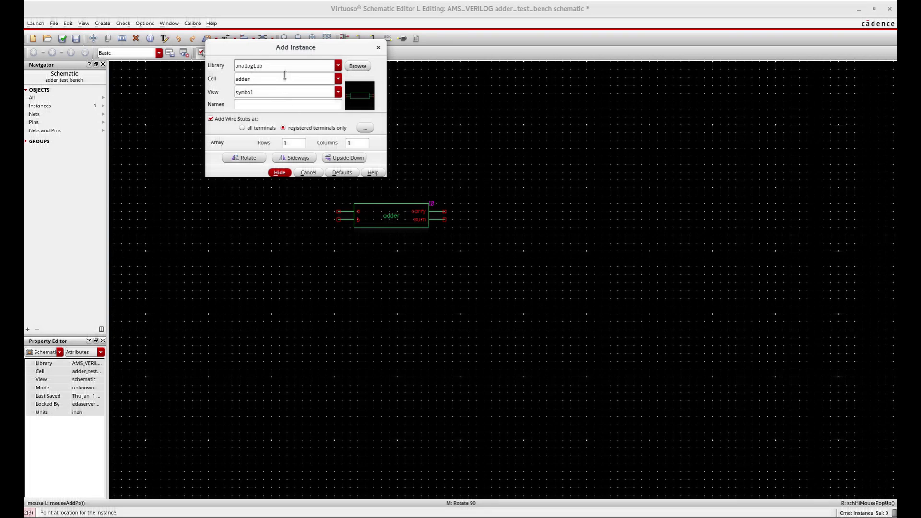
pyautogui.click(269, 105)
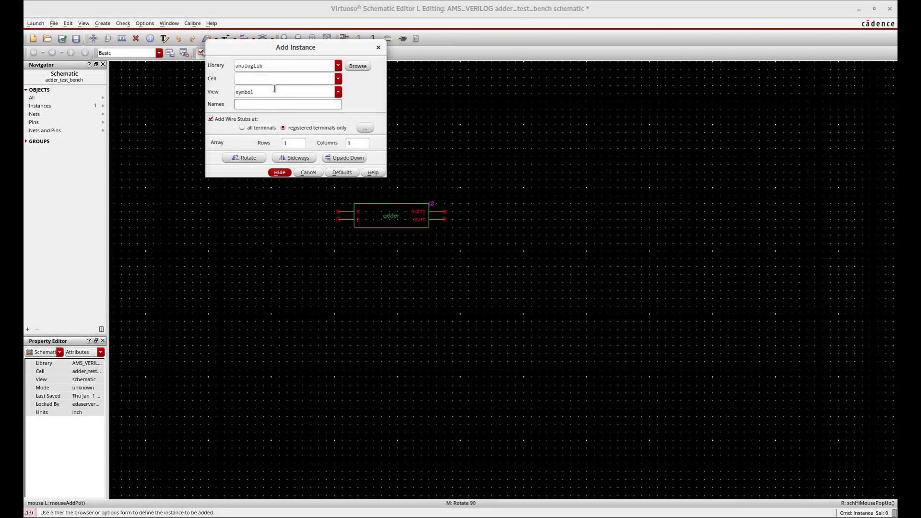
pyautogui.click(322, 80)
pyautogui.write('vpulse')
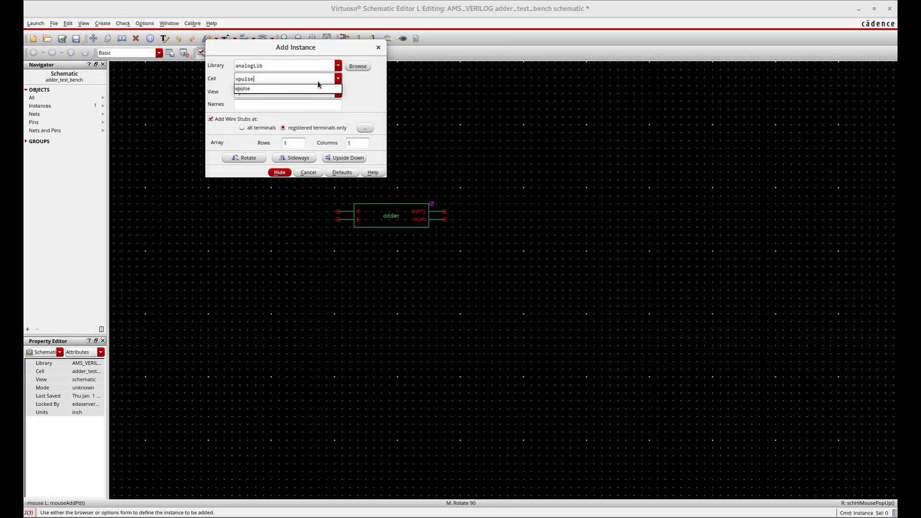
pyautogui.click(311, 86)
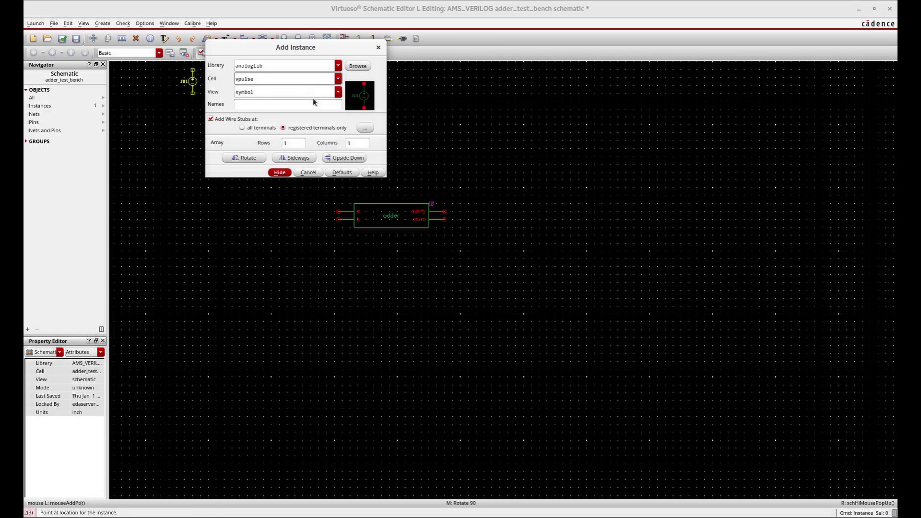
# - Set the pulse source to Voltage 2 of 1.8 V, period 200u and pulse width 100u, and place two side by side left of the adder
pyautogui.doubleClick(291, 297)
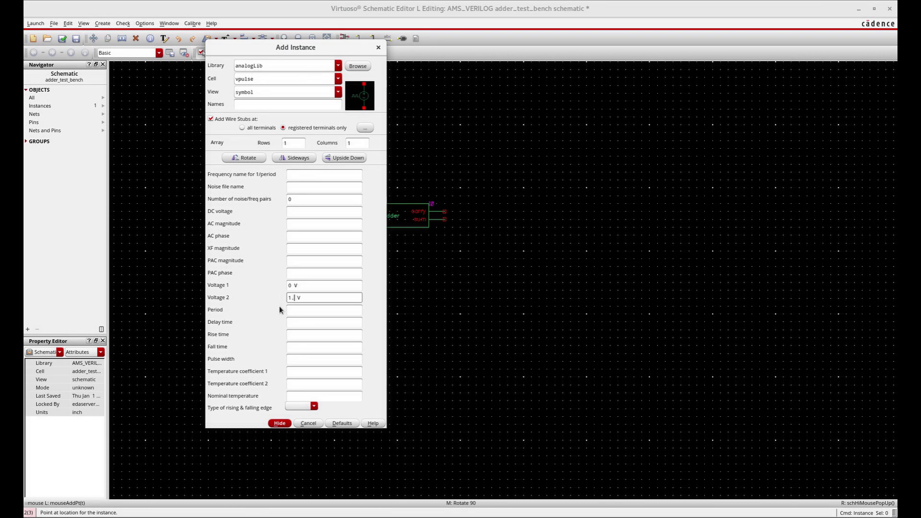
pyautogui.write('1.8')
pyautogui.click(306, 311)
pyautogui.click(297, 359)
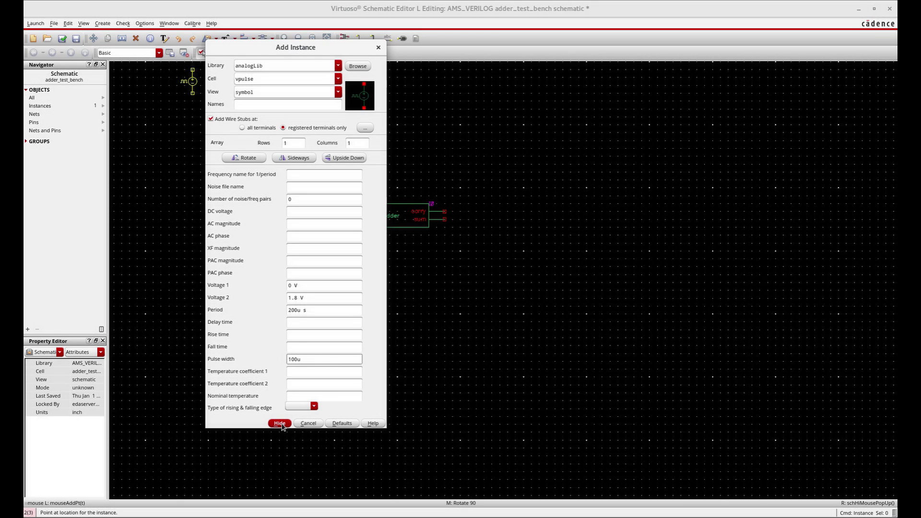
pyautogui.click(280, 423)
pyautogui.click(248, 220)
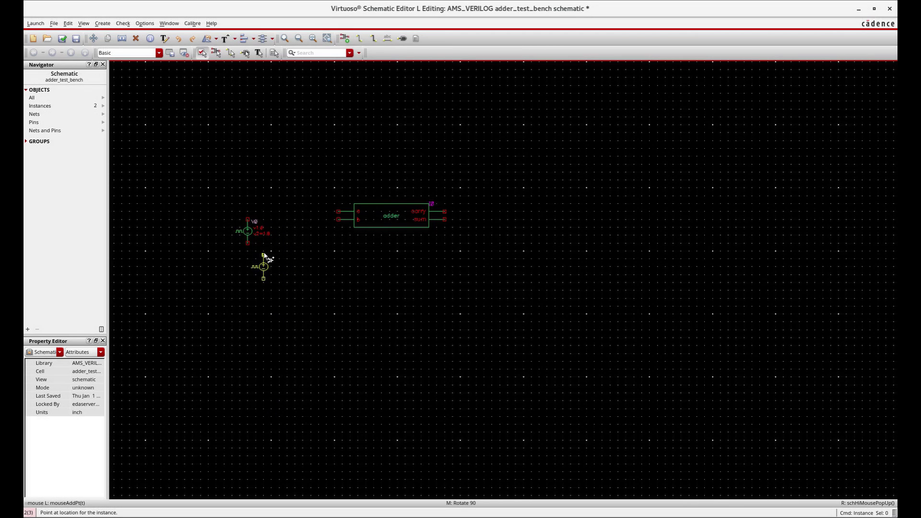
pyautogui.click(283, 219)
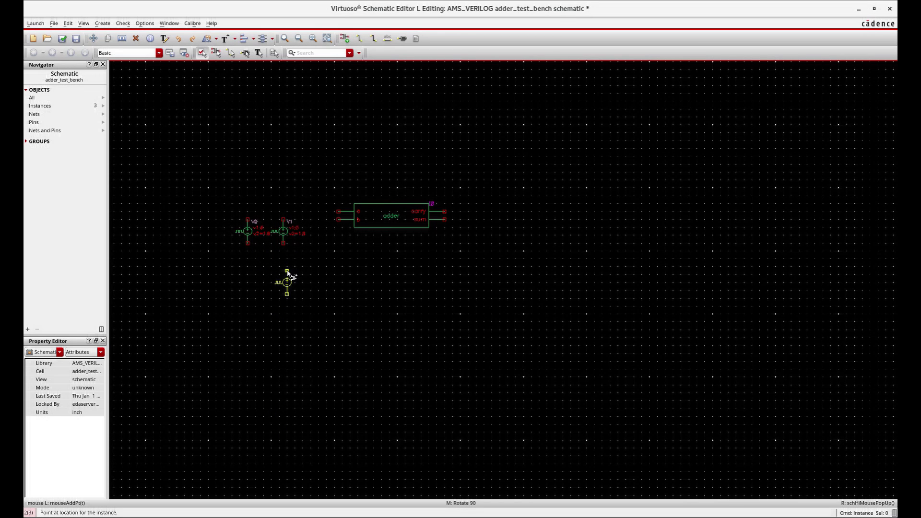
pyautogui.press('Escape')
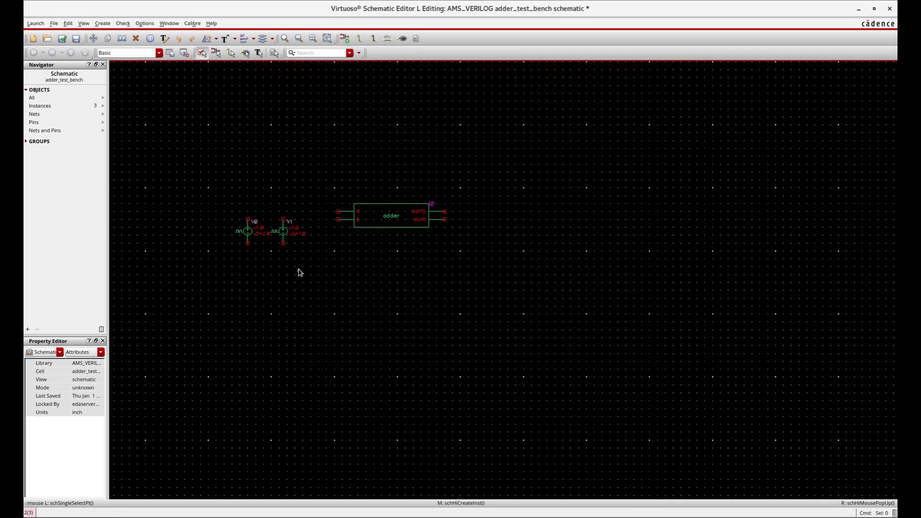
# - Place two analogLib cap instances of 1 pF side by side to the right of the adder
pyautogui.press('i')
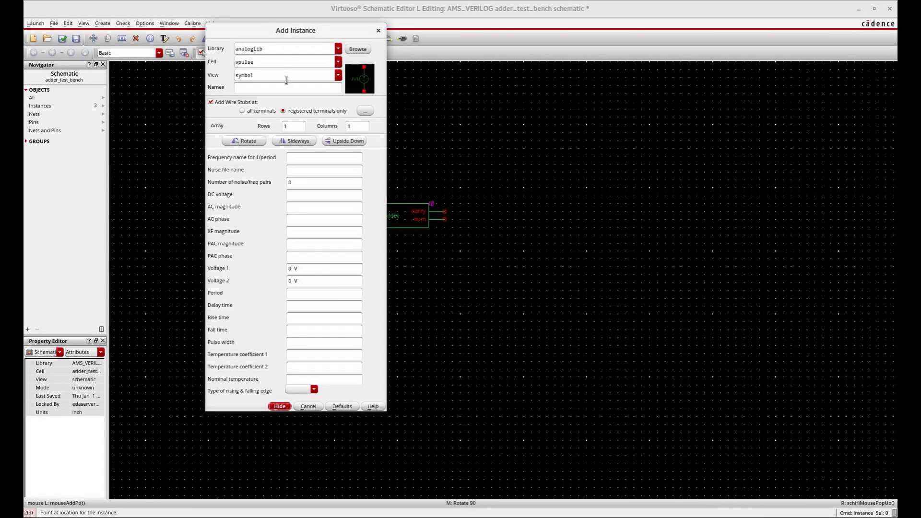
pyautogui.doubleClick(284, 61)
pyautogui.write('cap')
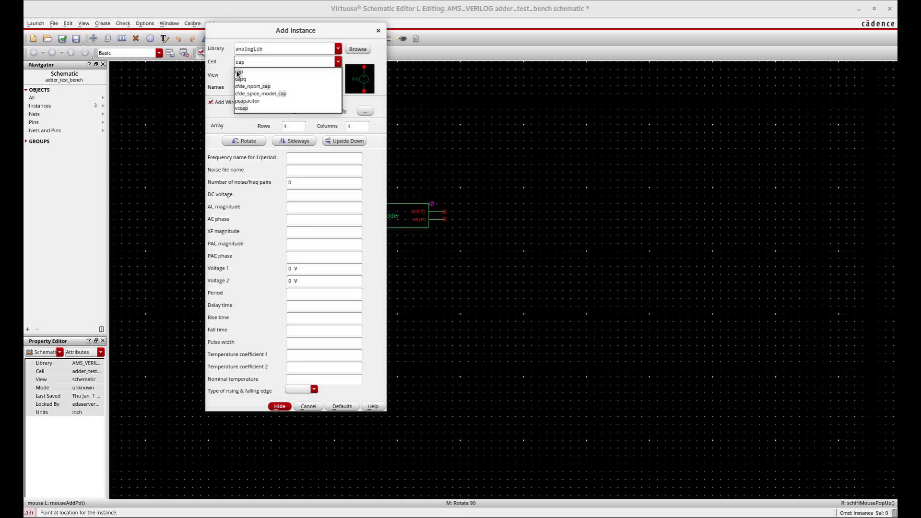
pyautogui.click(239, 72)
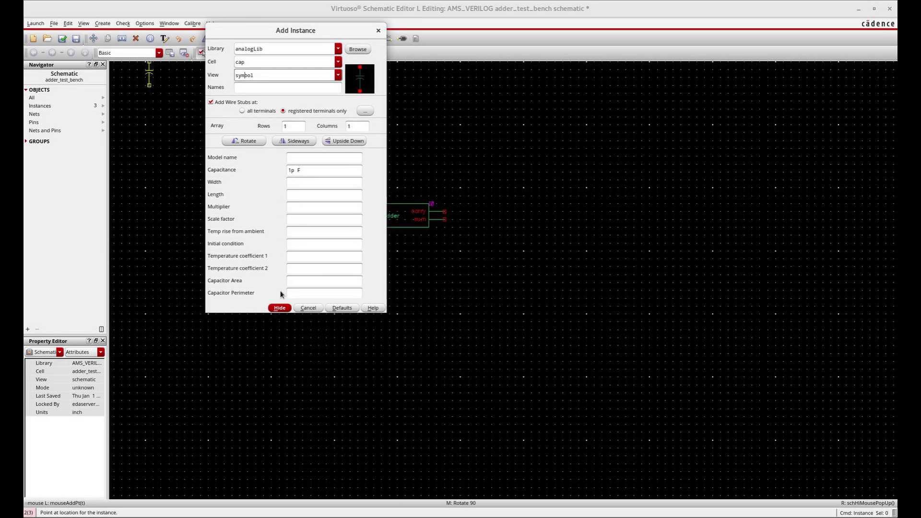
pyautogui.click(280, 308)
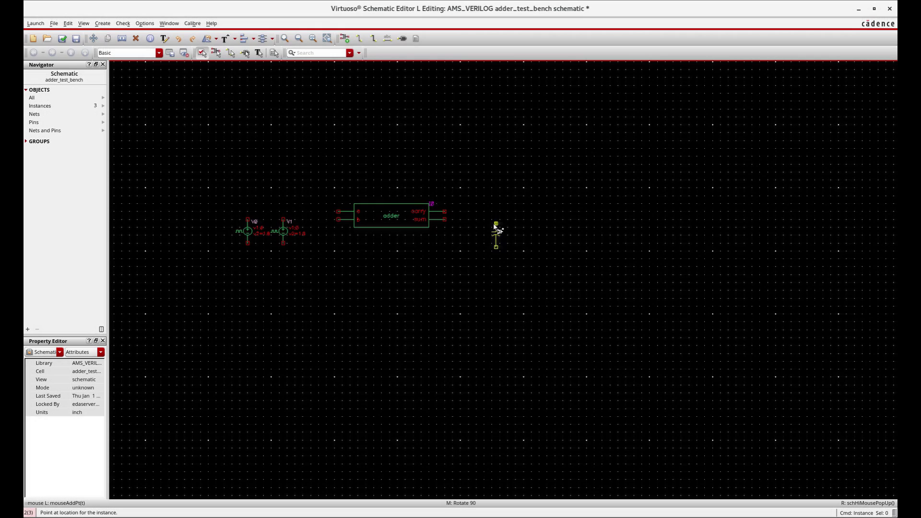
pyautogui.click(495, 226)
pyautogui.click(536, 226)
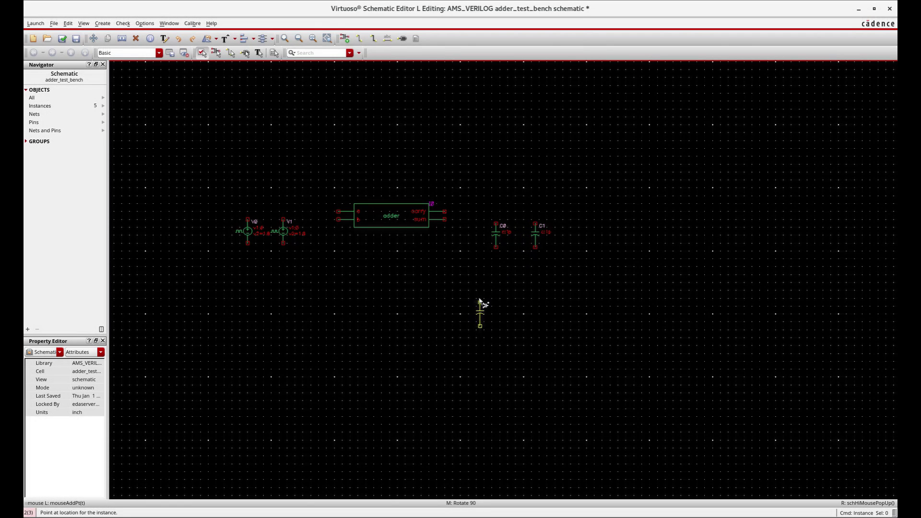
pyautogui.press('Escape')
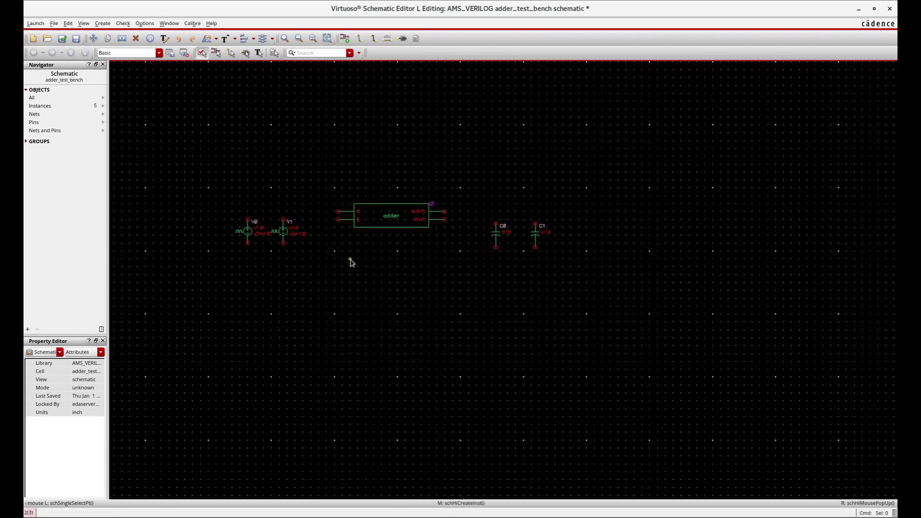
# - Place two analogLib gnd symbols, one below each pulse source
pyautogui.press('i')
pyautogui.click(262, 65)
pyautogui.write('gnd')
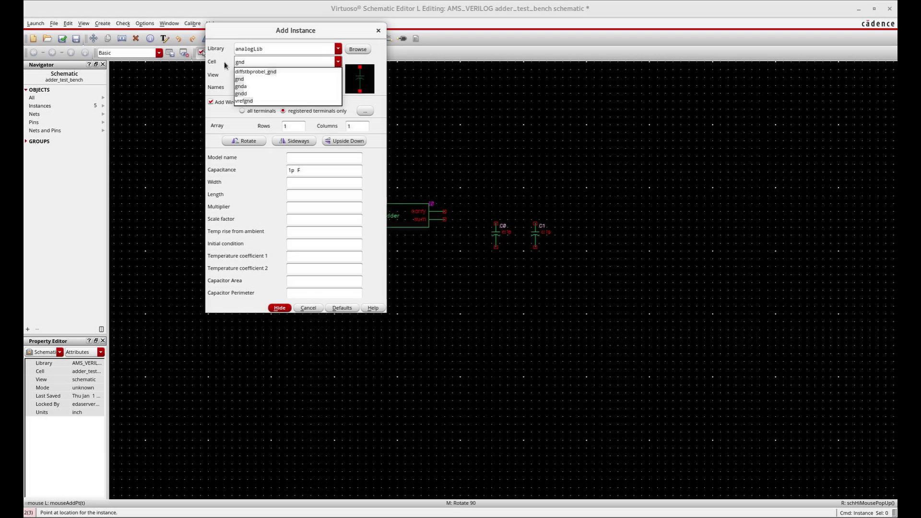
pyautogui.click(285, 87)
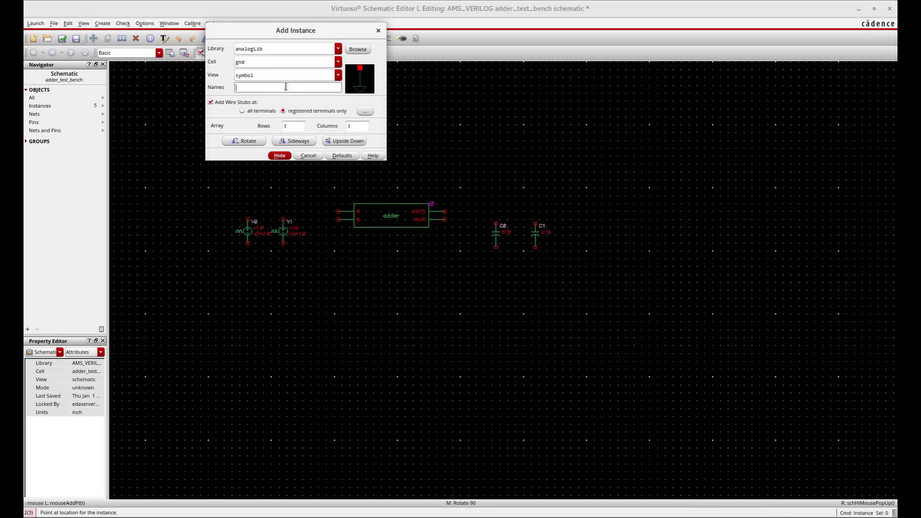
pyautogui.click(279, 155)
pyautogui.click(247, 267)
pyautogui.click(284, 260)
pyautogui.press('Escape')
# - Wire the positive terminal of source V1 to adder input b and that of V0 to input a
pyautogui.press('w')
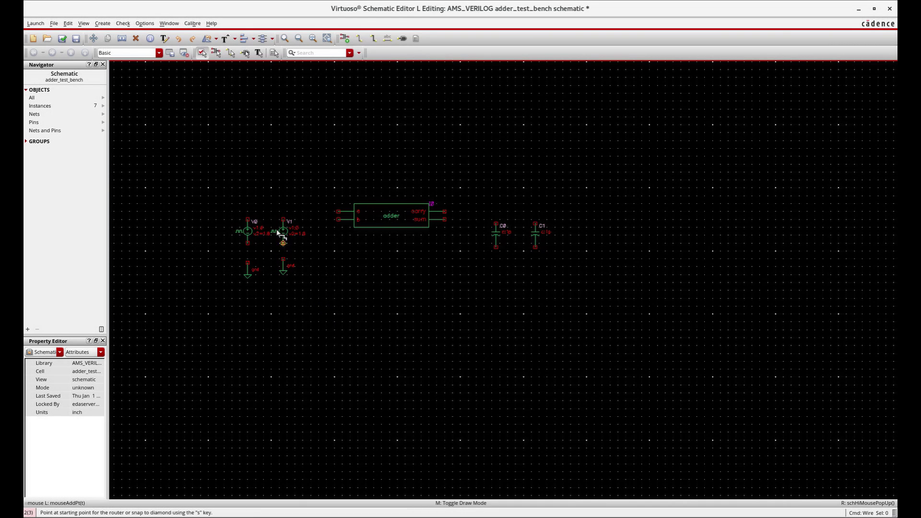
pyautogui.click(284, 220)
pyautogui.click(338, 220)
pyautogui.click(247, 219)
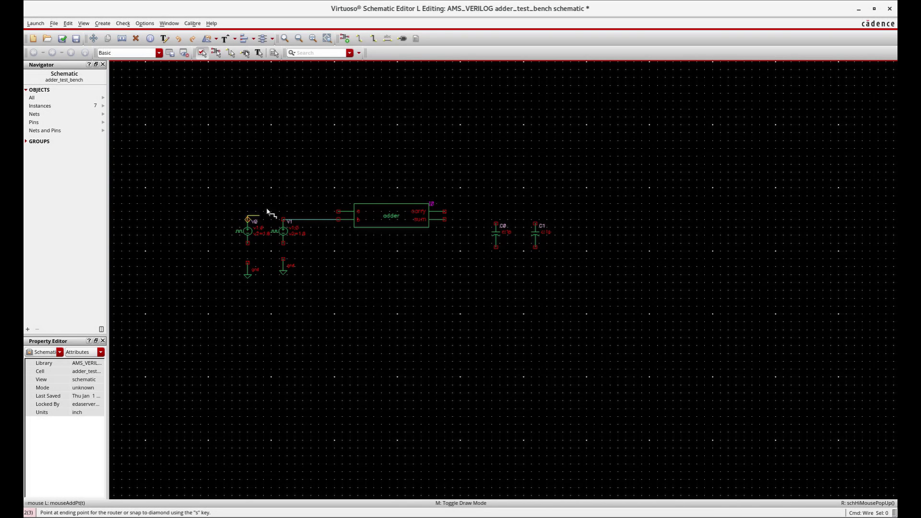
pyautogui.click(338, 212)
# - Wire the lower terminals of pulse sources V1 and V0 to the gnd symbols beneath them
pyautogui.click(284, 244)
pyautogui.click(284, 260)
pyautogui.click(248, 244)
pyautogui.click(247, 262)
# - Wire the adder's sum output to the upper terminal of capacitor C0 and its carry output to that of C1
pyautogui.click(445, 220)
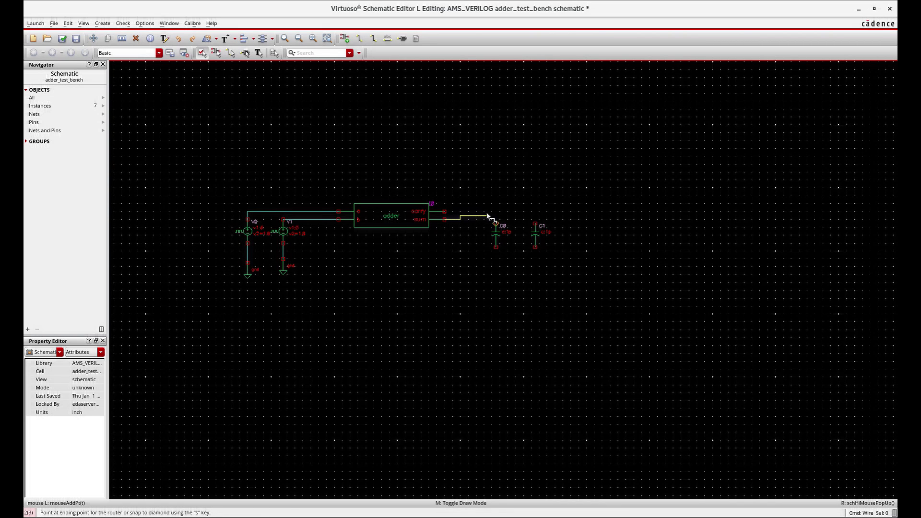
pyautogui.click(496, 223)
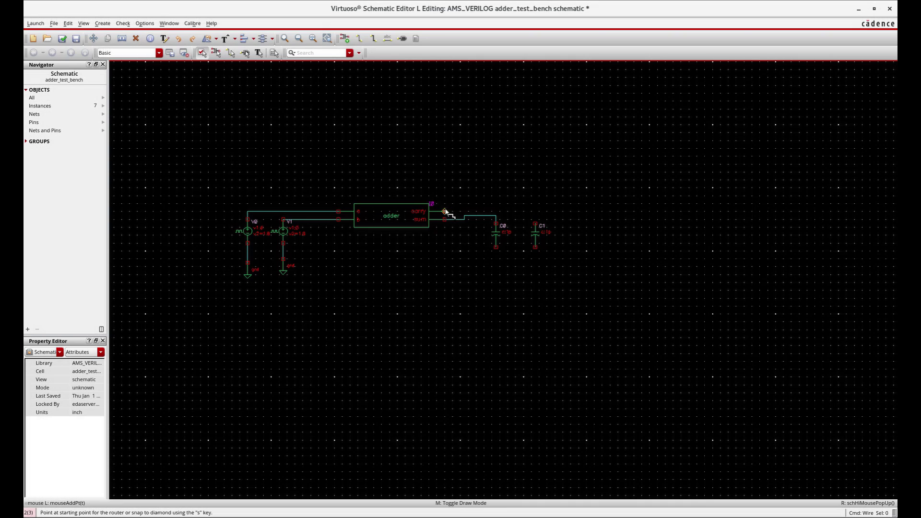
pyautogui.click(445, 212)
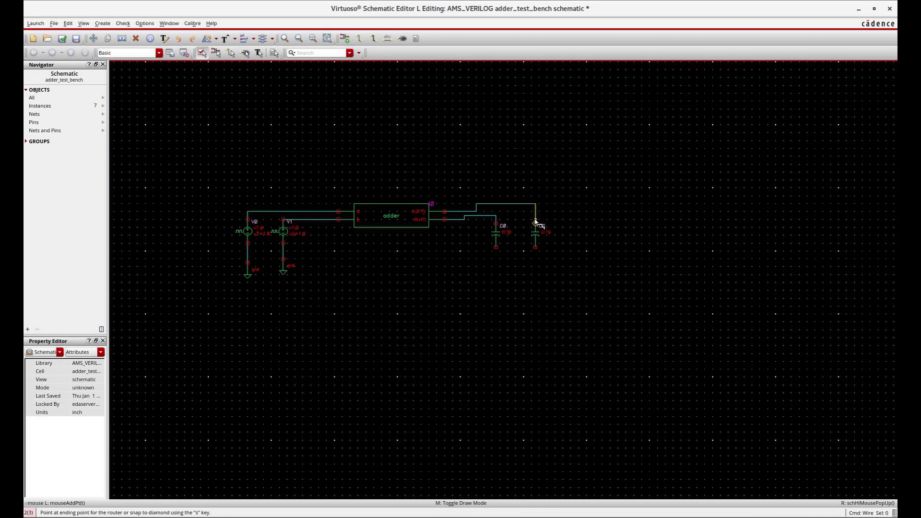
pyautogui.click(536, 224)
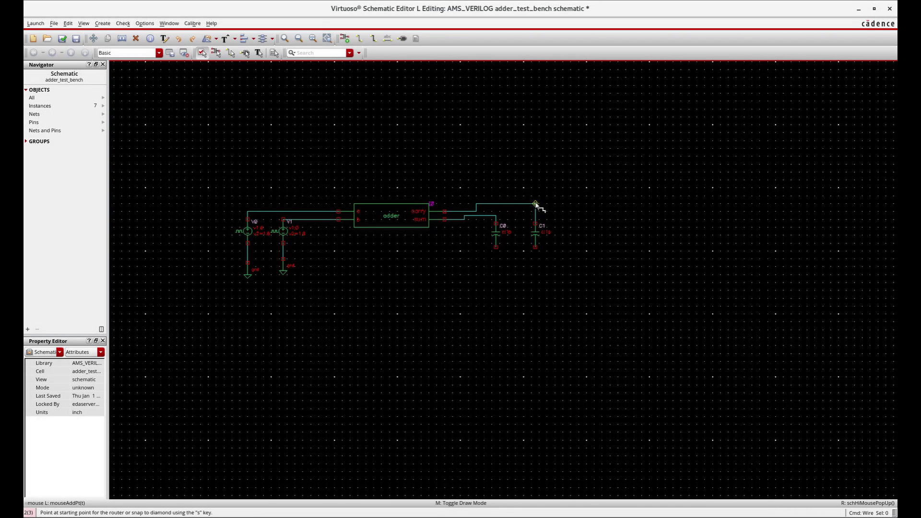
# - Add short stub wires extending outward from the carry net above capacitor C1 and the sum net above C0
pyautogui.click(535, 204)
pyautogui.doubleClick(560, 204)
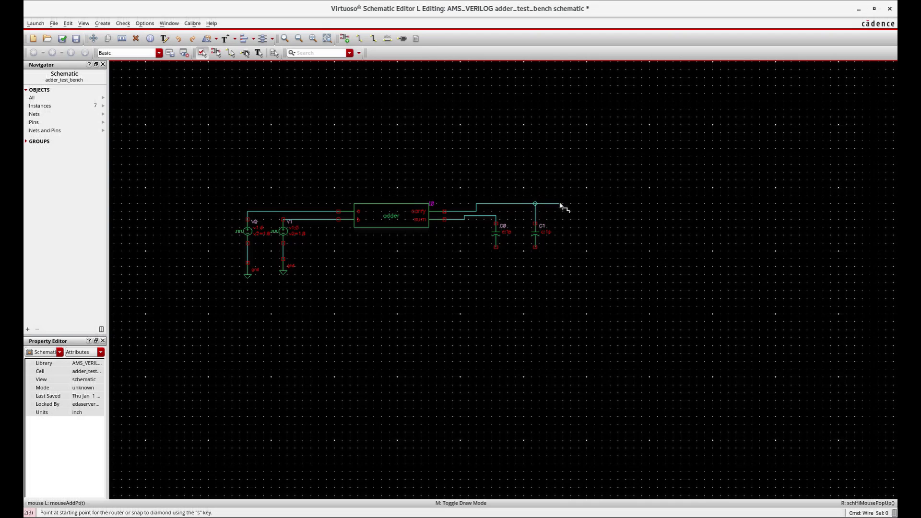
pyautogui.click(496, 215)
pyautogui.doubleClick(512, 216)
pyautogui.press('Escape')
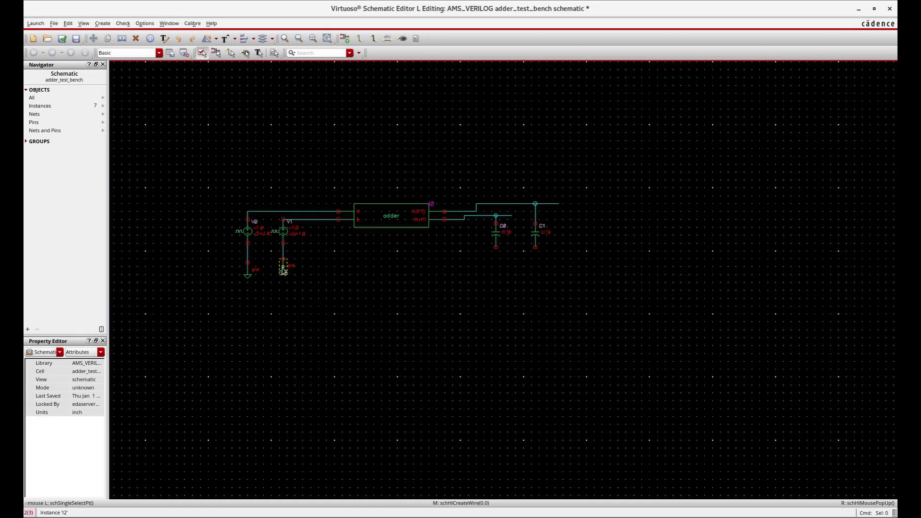
# - Copy the existing gnd symbols to place one below capacitor C0 and one below C1
pyautogui.click(283, 267)
pyautogui.press('c')
pyautogui.click(283, 267)
pyautogui.click(497, 274)
pyautogui.click(248, 271)
pyautogui.press('c')
pyautogui.click(247, 271)
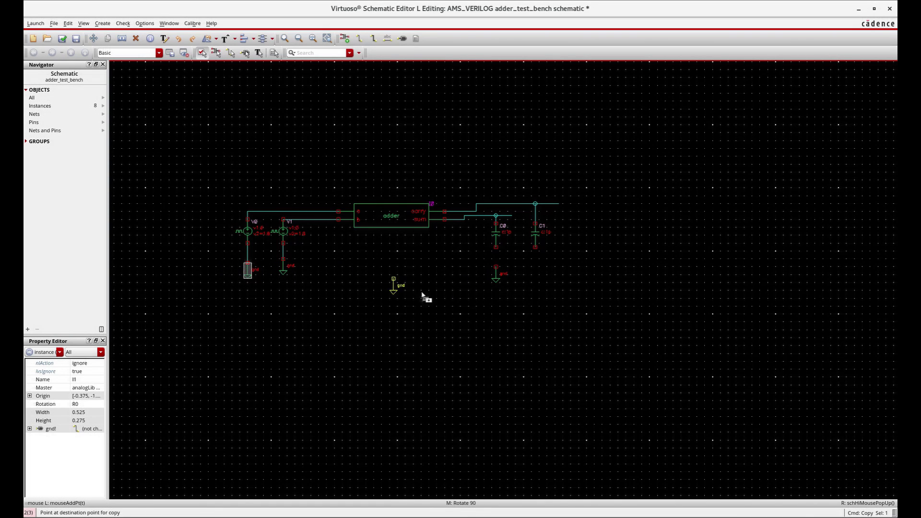
pyautogui.click(530, 273)
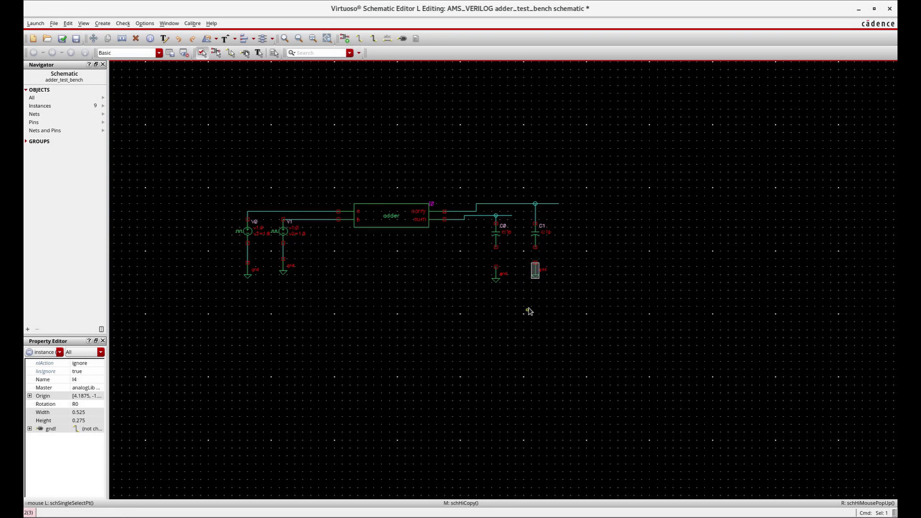
# - Wire the lower terminals of capacitors C0 and C1 to the gnd symbols beneath them
pyautogui.press('w')
pyautogui.click(496, 247)
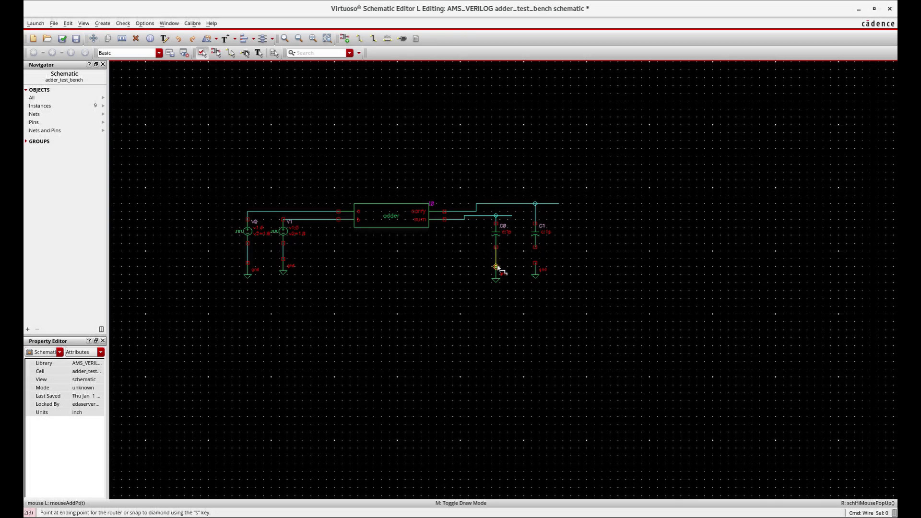
pyautogui.click(496, 267)
pyautogui.click(535, 247)
pyautogui.click(535, 263)
# - Create output pins sum and carry, placing sum on the stub by C0 and carry on the stub by C1
pyautogui.click(402, 38)
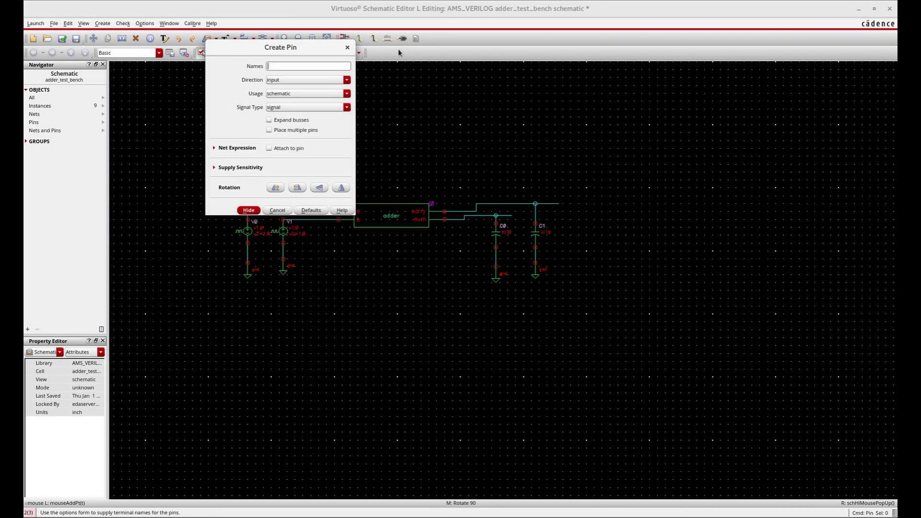
pyautogui.click(306, 80)
pyautogui.click(298, 85)
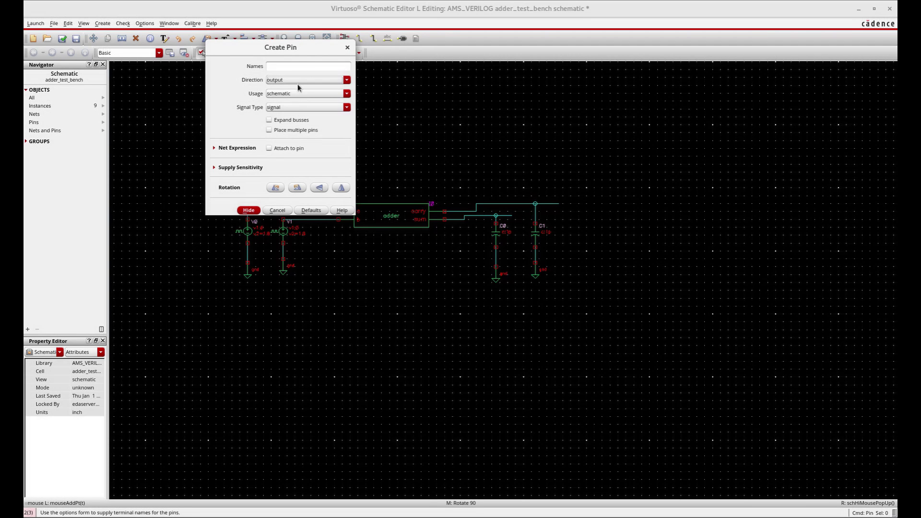
pyautogui.click(300, 66)
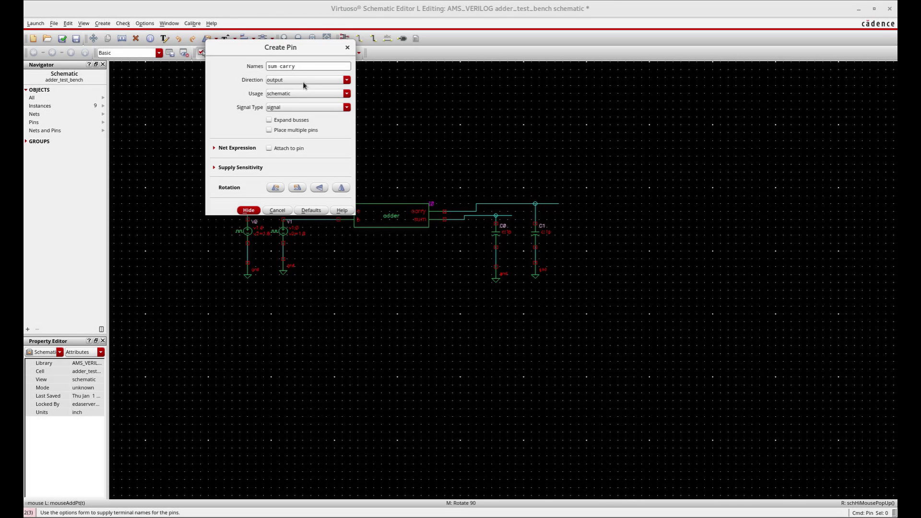
pyautogui.click(248, 210)
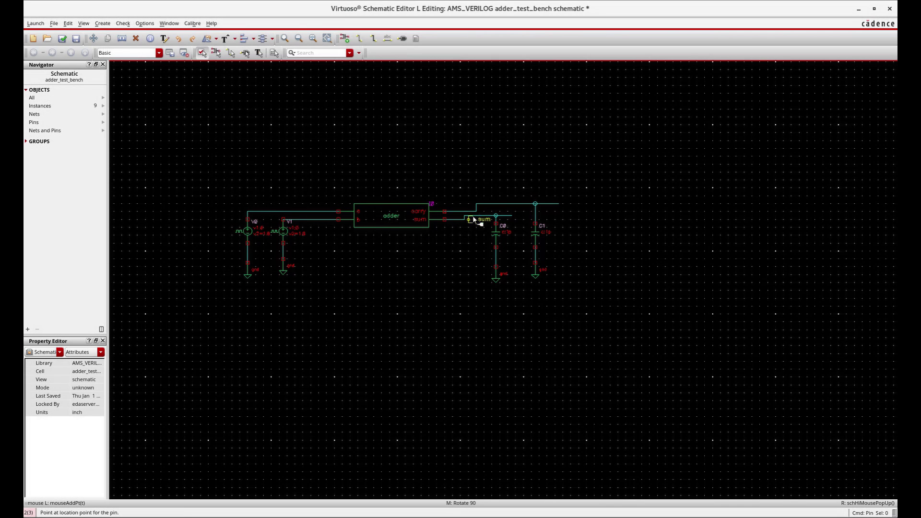
pyautogui.click(515, 216)
pyautogui.click(562, 203)
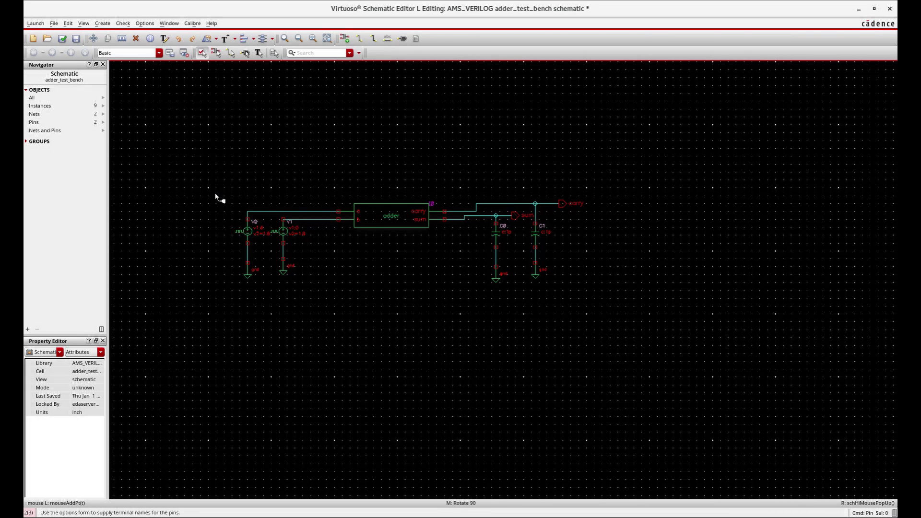
# - Name the adder's input wires a and b, and check and save the schematic
pyautogui.click(389, 41)
pyautogui.write('a')
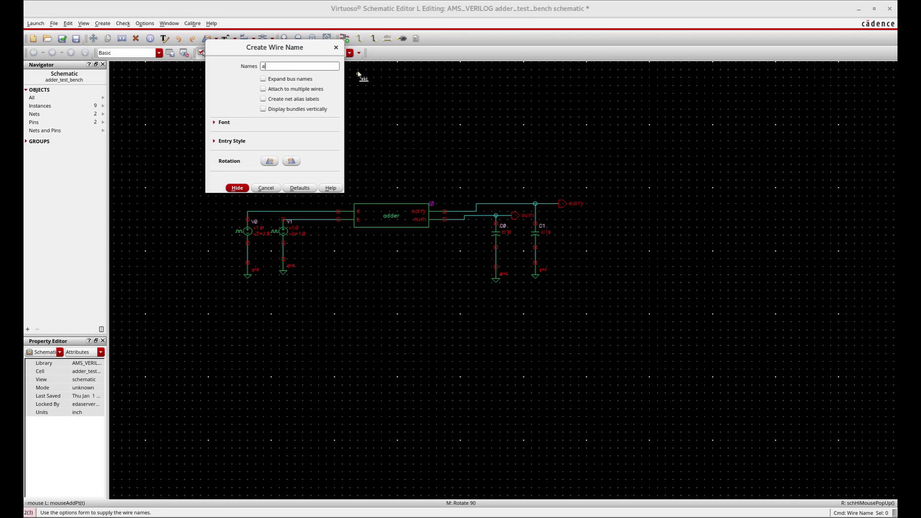
pyautogui.write(' b')
pyautogui.click(238, 188)
pyautogui.click(294, 215)
pyautogui.click(318, 223)
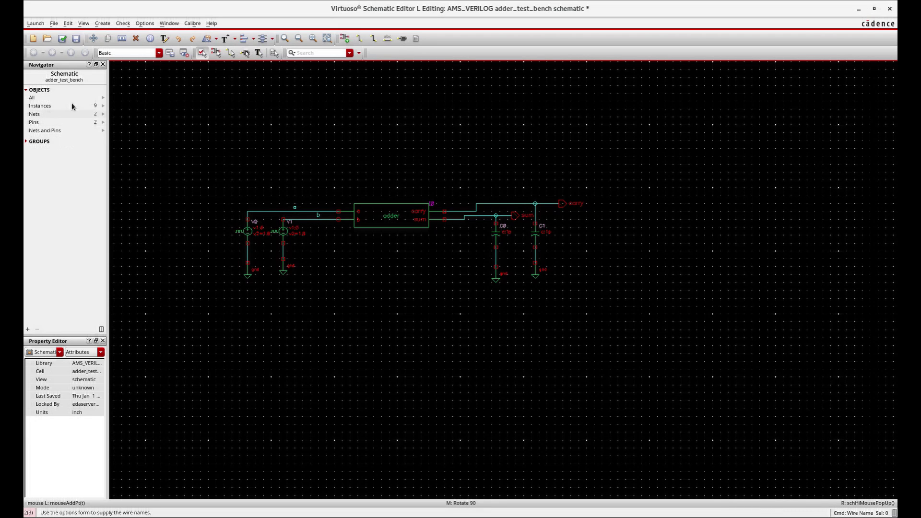
pyautogui.click(63, 41)
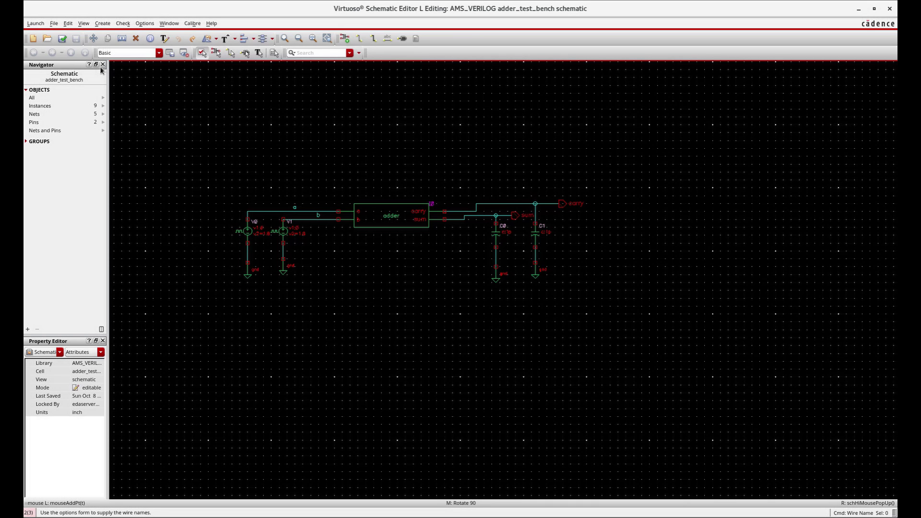
# - From the Library Manager, create a new view of type config for cell adder_test_bench in AMS_VERILOG
pyautogui.click(877, 11)
pyautogui.click(476, 117)
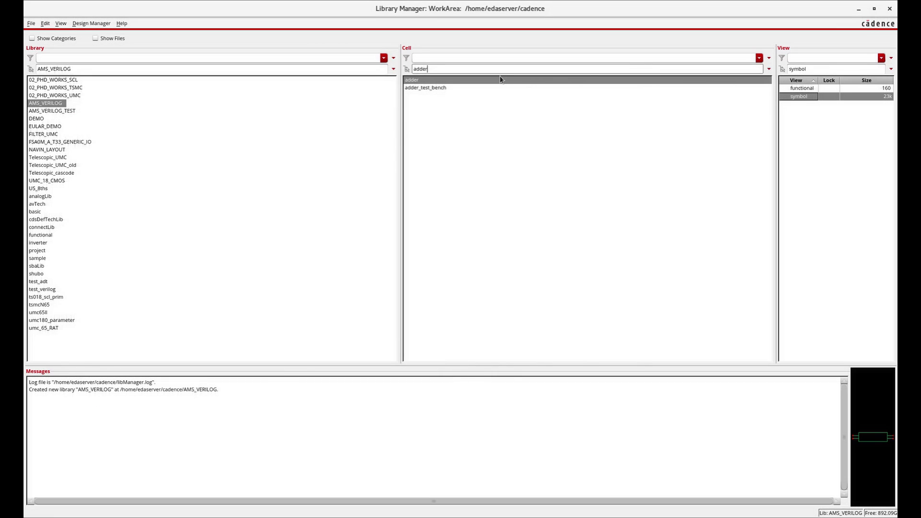
pyautogui.click(444, 88)
pyautogui.click(814, 69)
pyautogui.moveTo(815, 70); pyautogui.dragTo(746, 71)
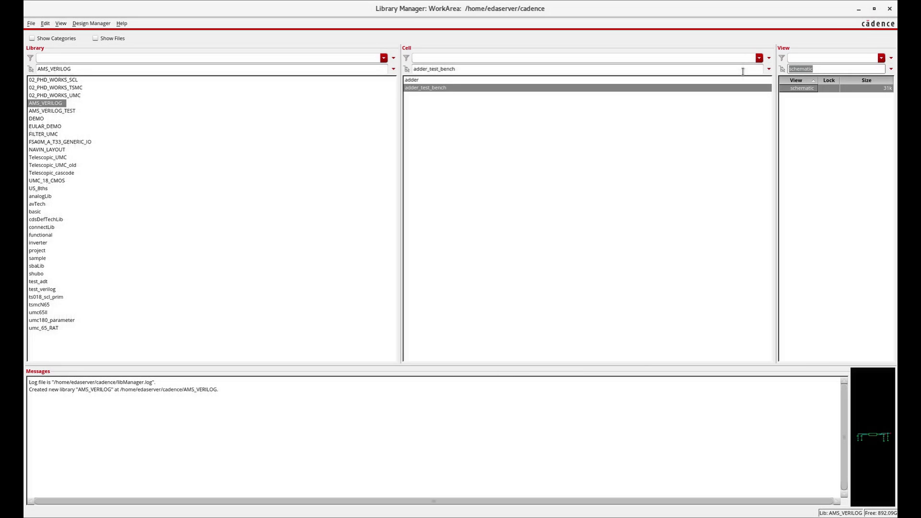
pyautogui.write('chematic')
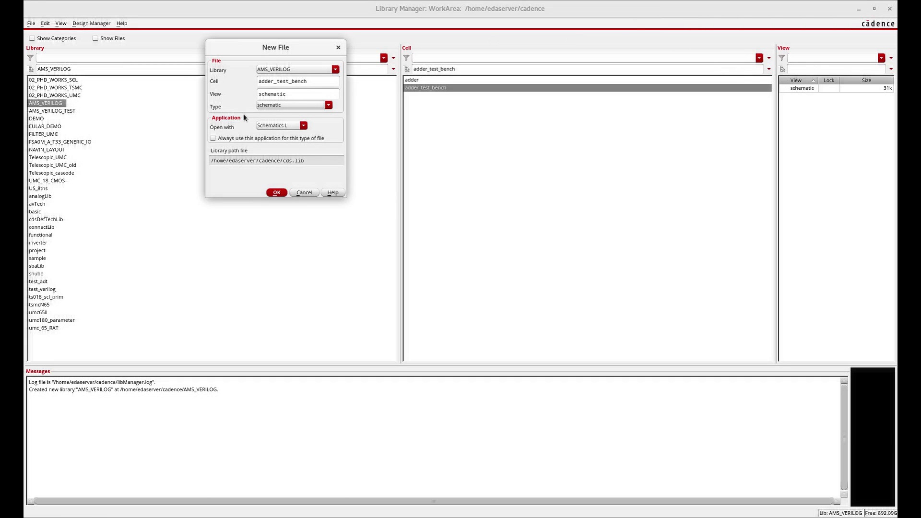
pyautogui.click(288, 105)
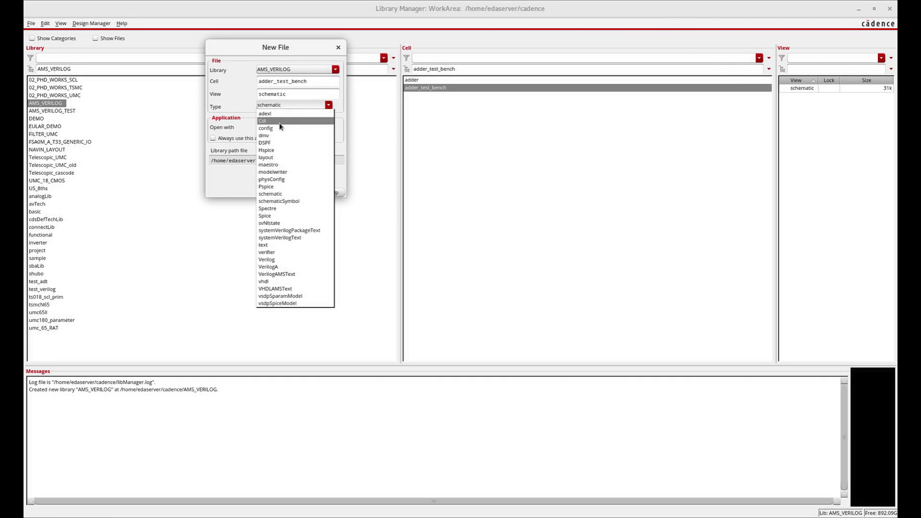
pyautogui.click(277, 126)
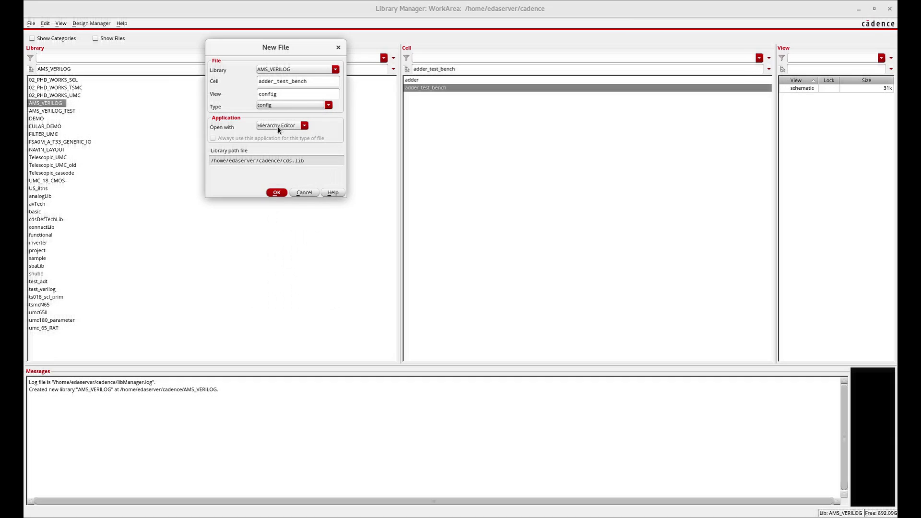
pyautogui.click(277, 193)
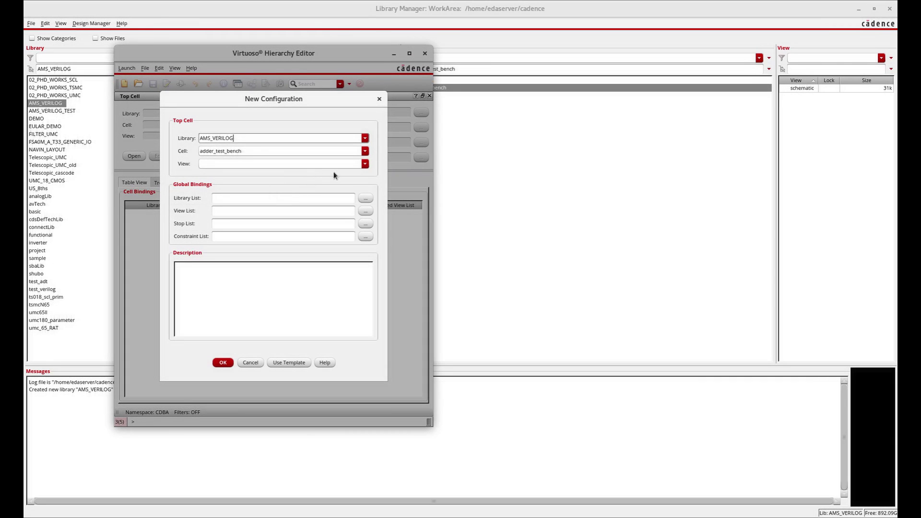
# - Set the new configuration's top cell view to schematic and create it from the spectre template
pyautogui.click(365, 164)
pyautogui.click(342, 181)
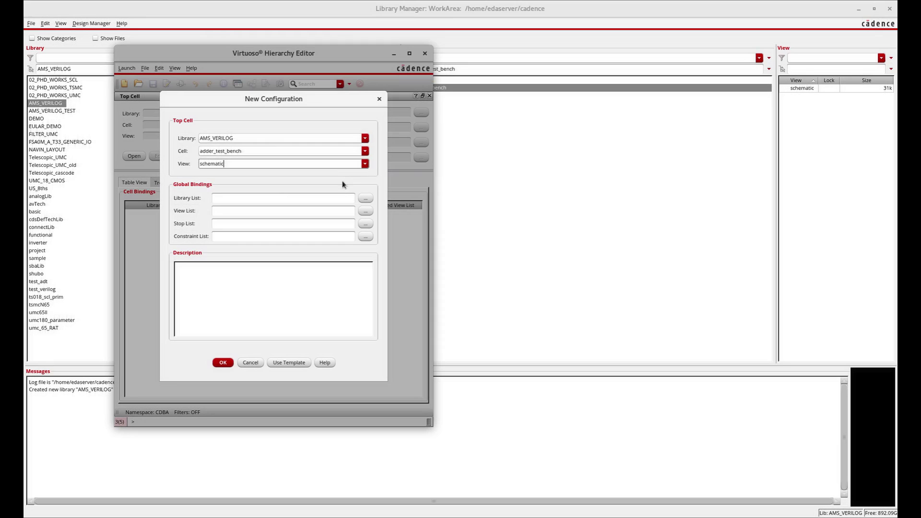
pyautogui.click(284, 363)
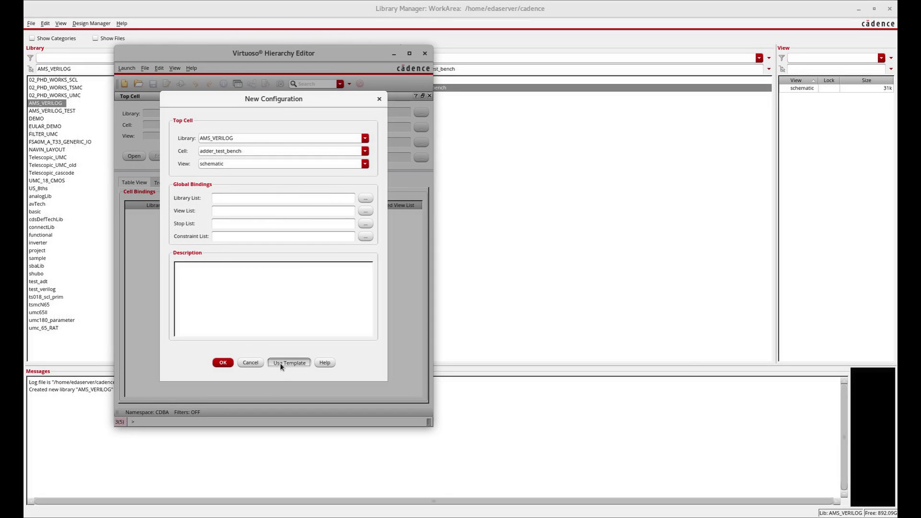
pyautogui.click(335, 230)
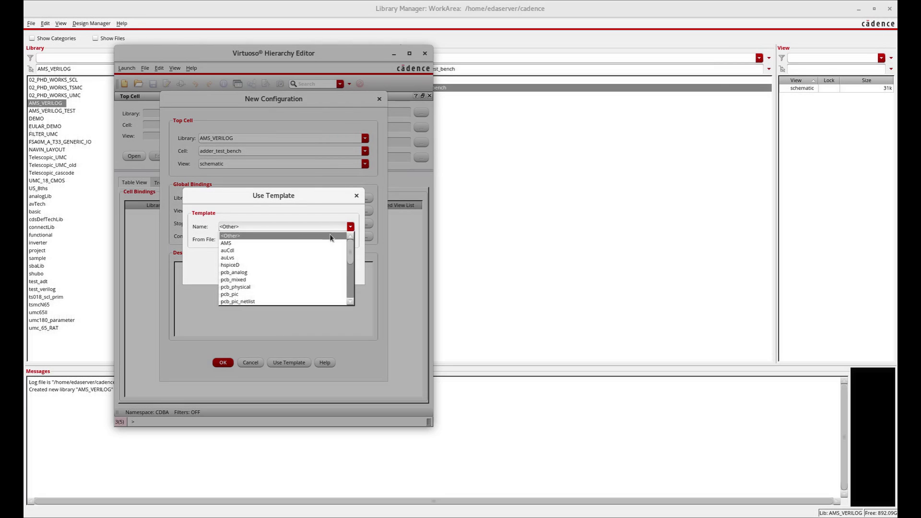
pyautogui.scroll(-3, 295, 295)
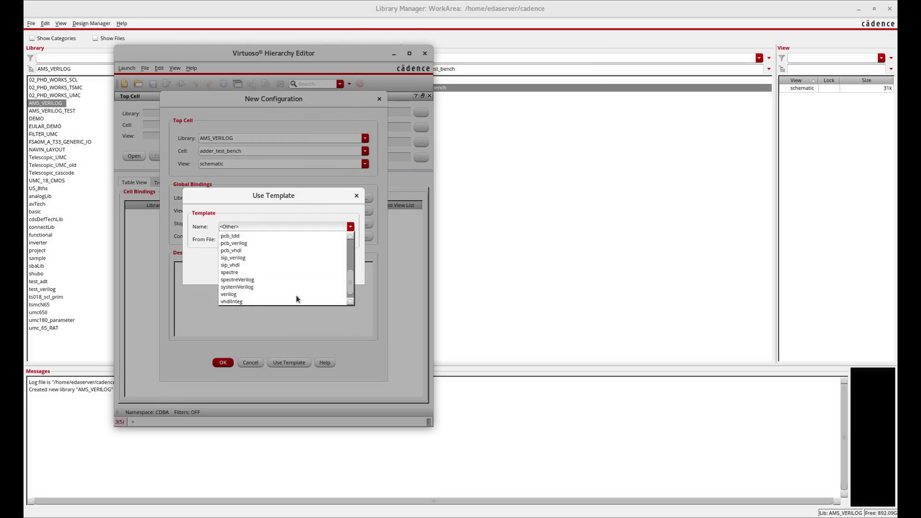
pyautogui.click(288, 271)
pyautogui.click(233, 267)
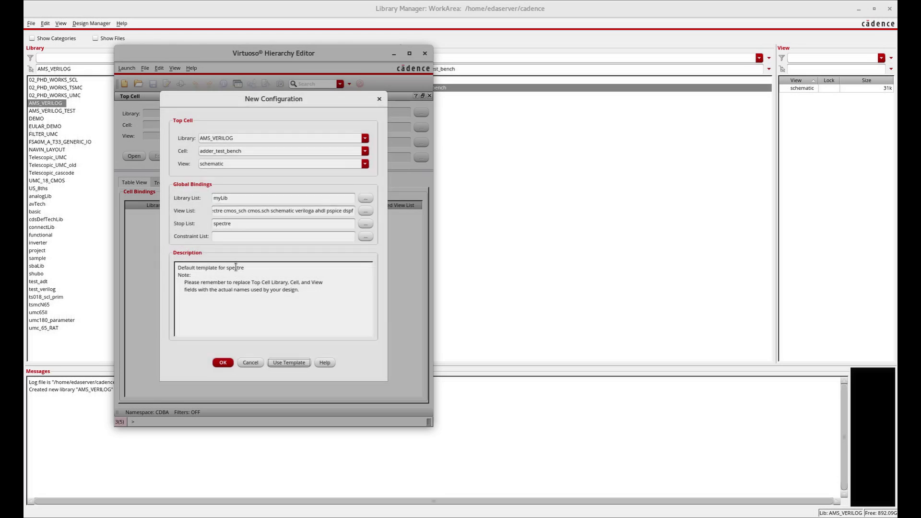
pyautogui.click(224, 363)
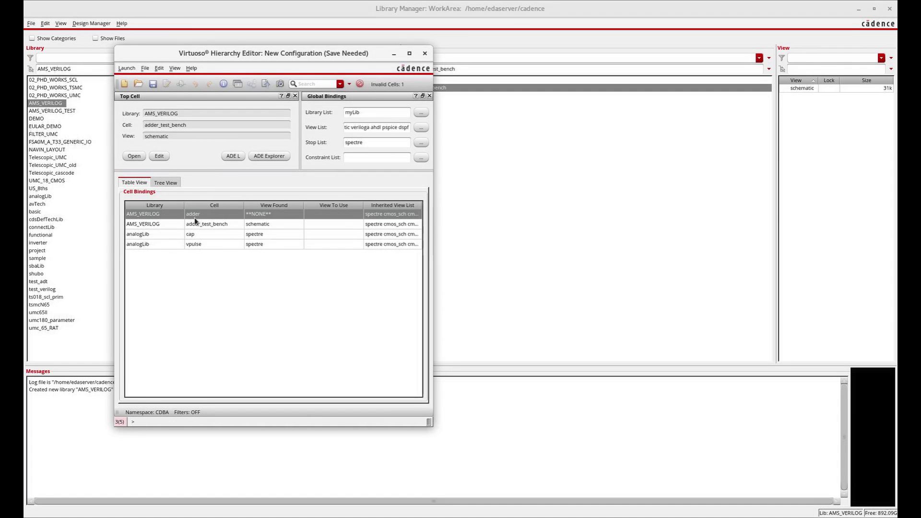
# - In the instance tree, set the view of adder instance I0 to functional
pyautogui.click(166, 182)
pyautogui.rightClick(185, 235)
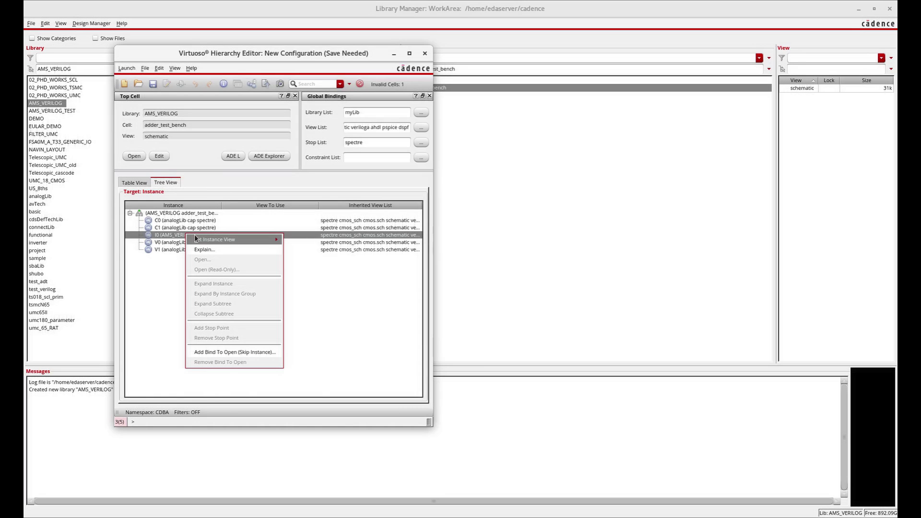
pyautogui.moveTo(217, 240)
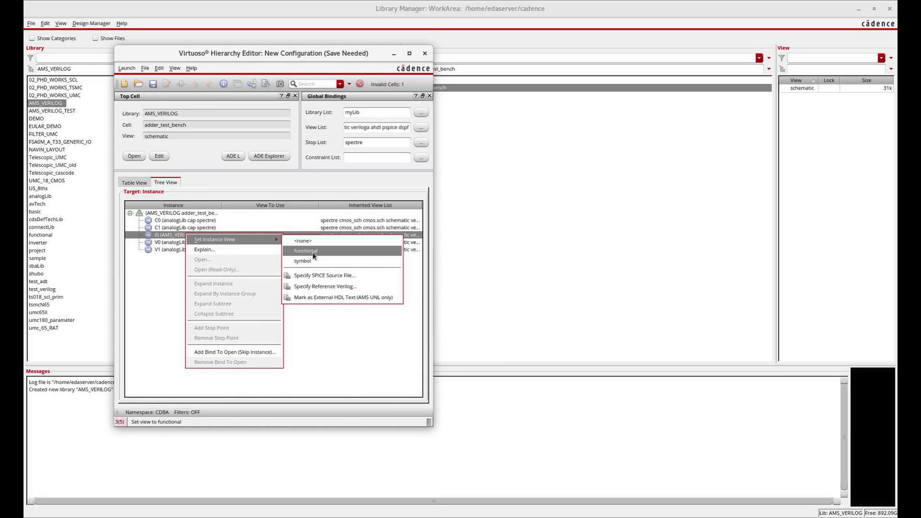
pyautogui.click(308, 255)
# - Set the instance view of capacitors C1 and C0 to spectre
pyautogui.rightClick(201, 228)
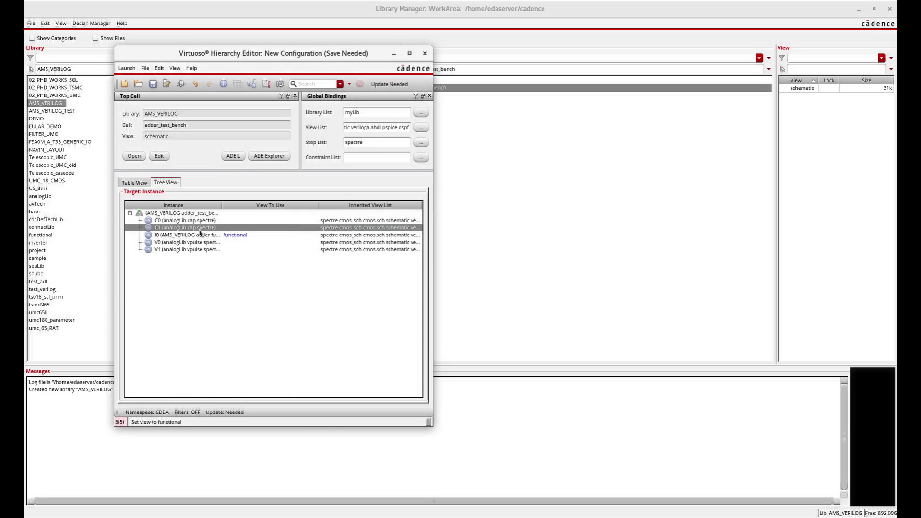
pyautogui.moveTo(238, 235)
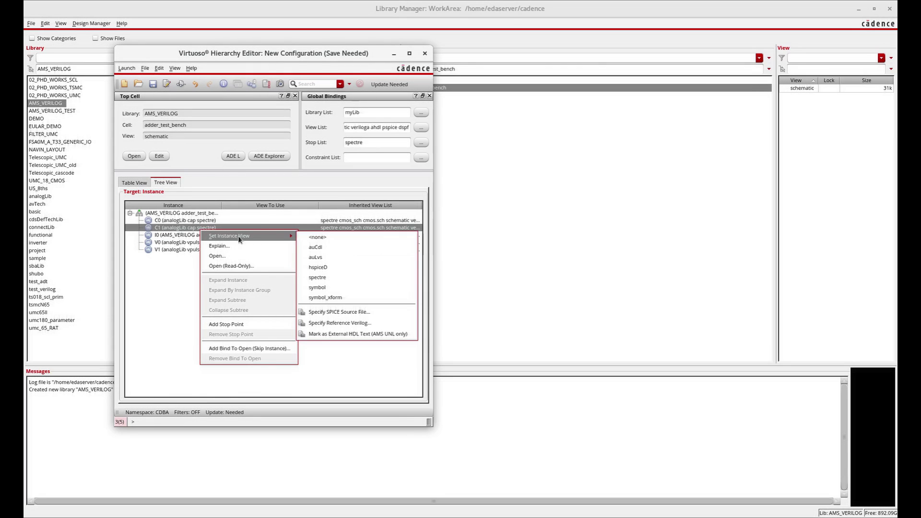
pyautogui.click(318, 277)
pyautogui.click(195, 221)
pyautogui.rightClick(194, 219)
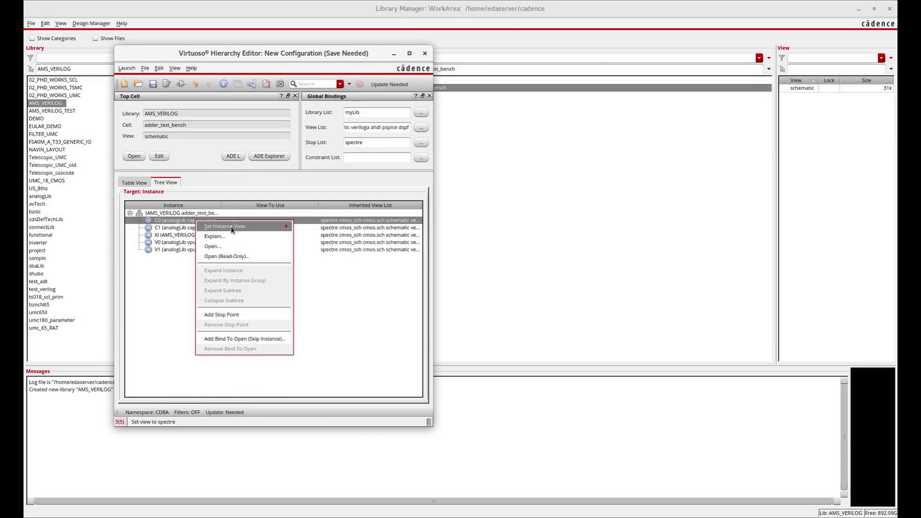
pyautogui.moveTo(242, 225)
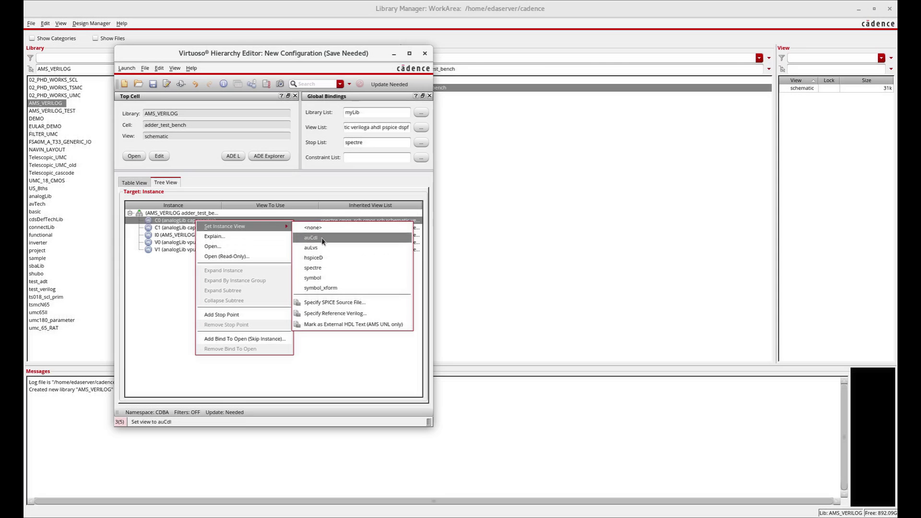
pyautogui.click(313, 268)
# - Set the instance view of pulse sources V0 and V1 to spectre
pyautogui.click(185, 240)
pyautogui.rightClick(186, 240)
pyautogui.moveTo(215, 247)
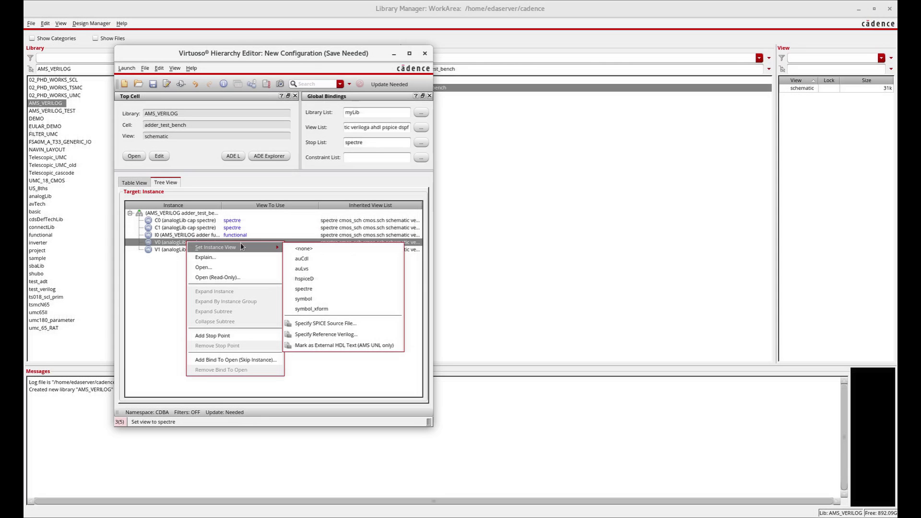
pyautogui.click(297, 292)
pyautogui.click(172, 249)
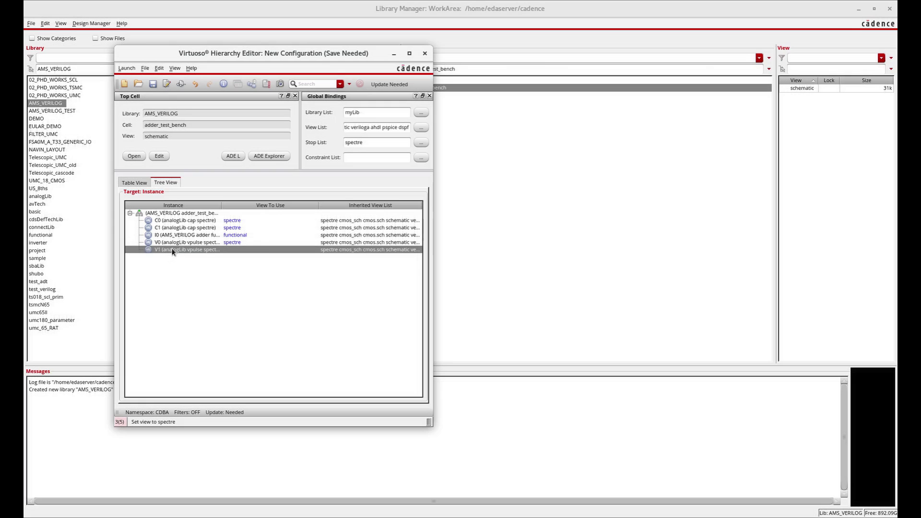
pyautogui.rightClick(172, 249)
pyautogui.moveTo(241, 254)
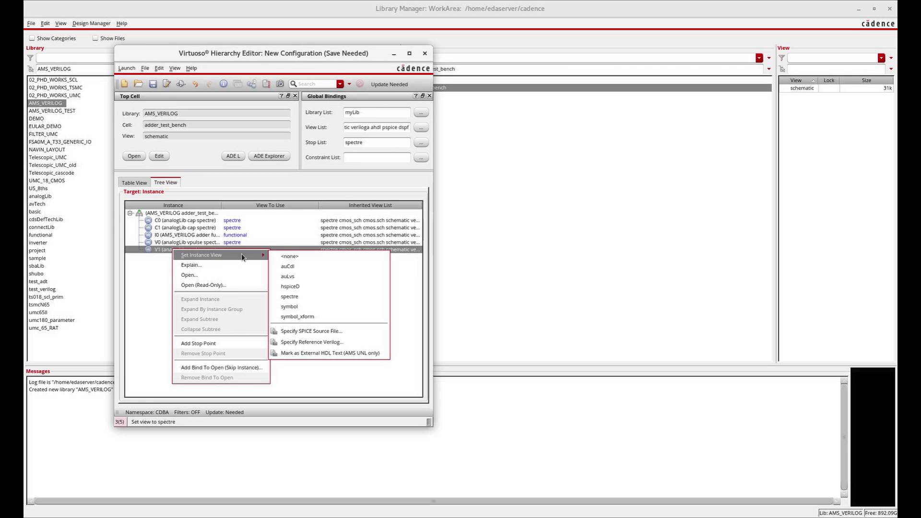
pyautogui.click(307, 296)
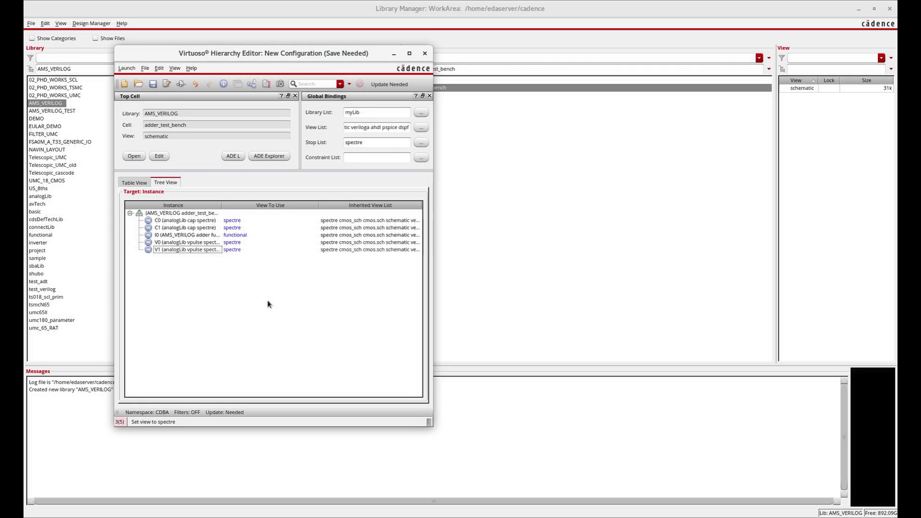
# - Save the new configuration and reopen the config view with both the configuration and its top schematic open for editing
pyautogui.click(153, 87)
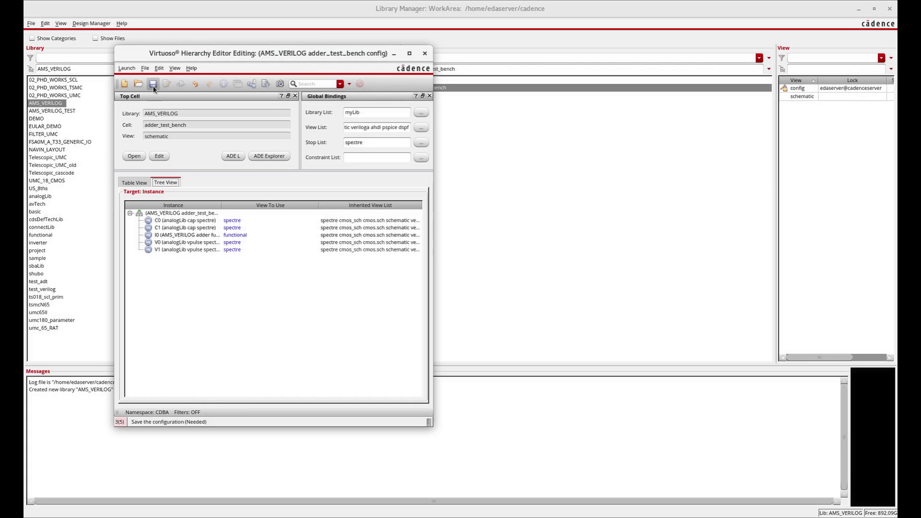
pyautogui.click(424, 55)
pyautogui.doubleClick(797, 88)
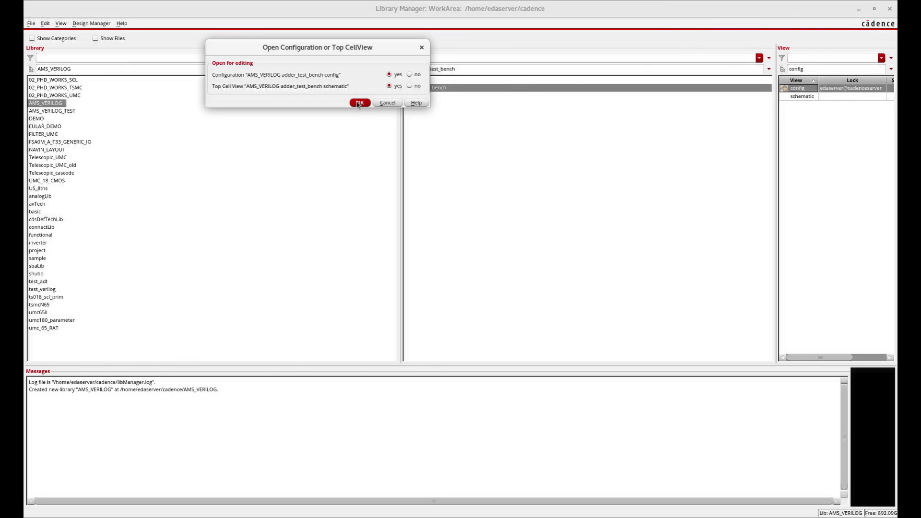
pyautogui.click(358, 101)
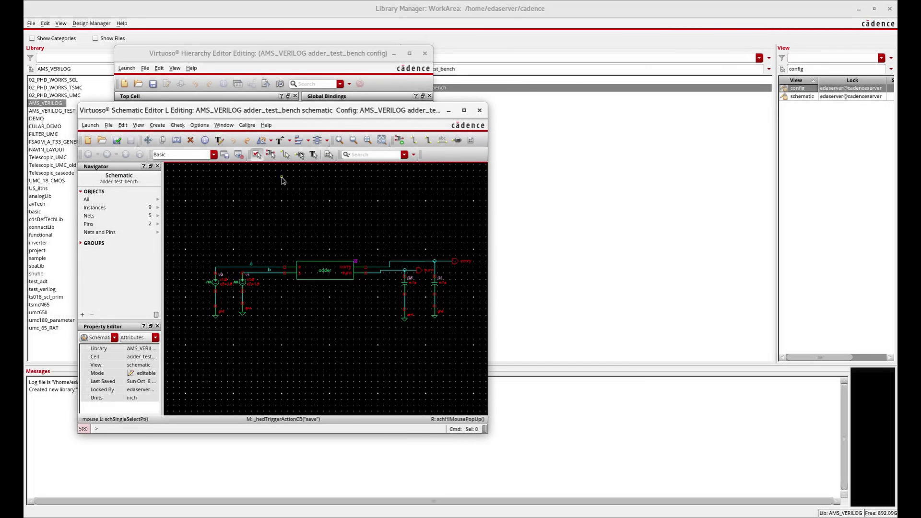
pyautogui.doubleClick(290, 108)
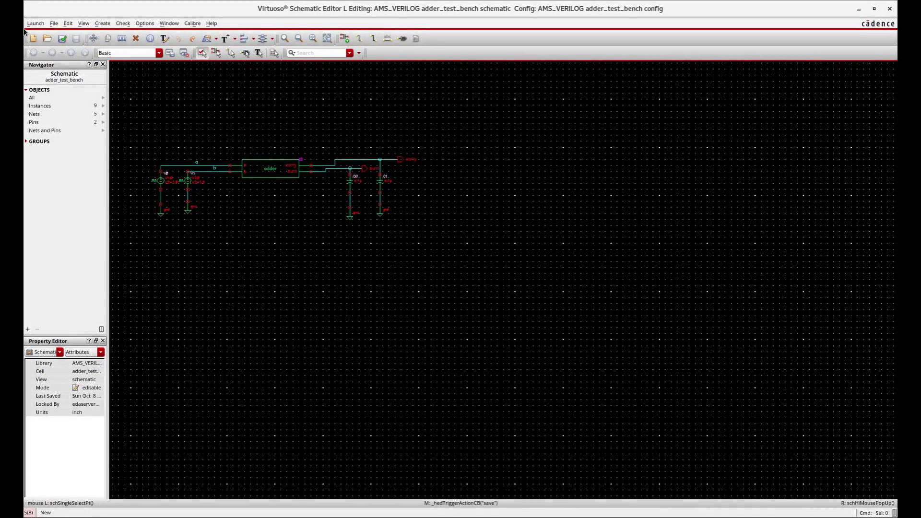
pyautogui.click(313, 39)
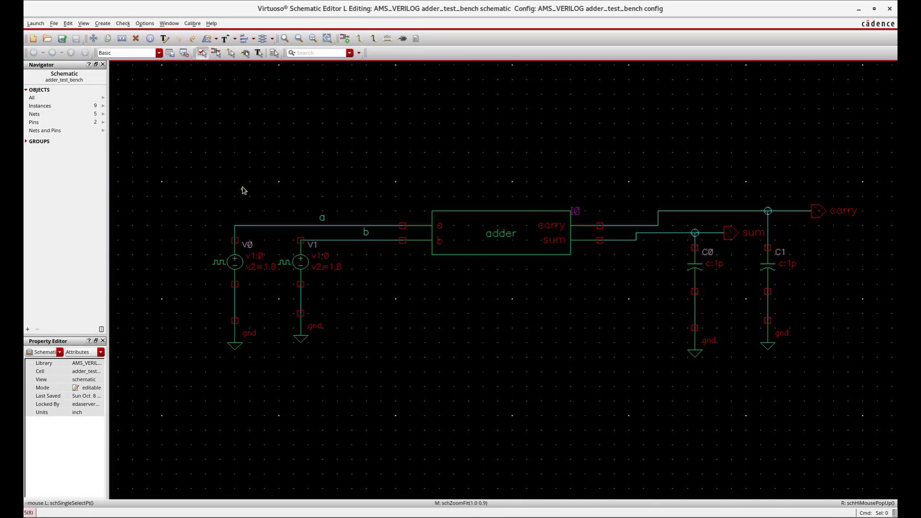
# - Launch ADE L for the adder_test_bench config
pyautogui.click(37, 24)
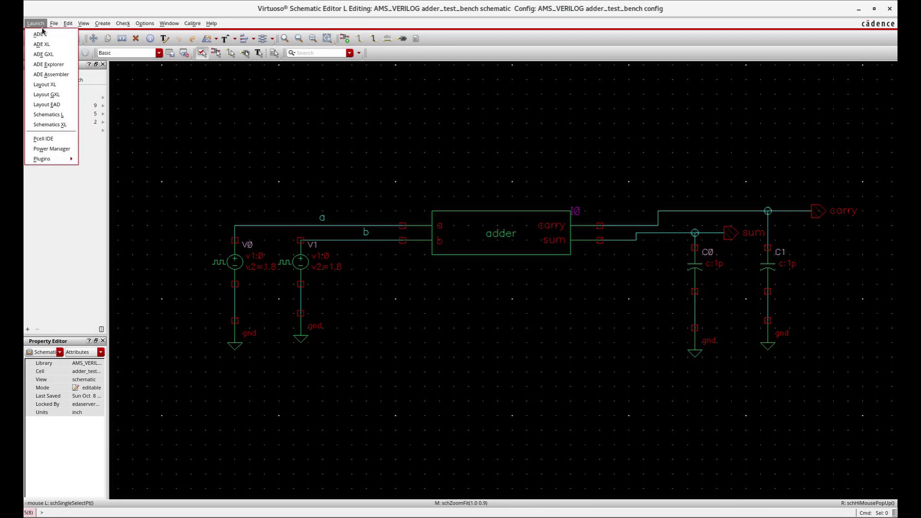
pyautogui.click(41, 33)
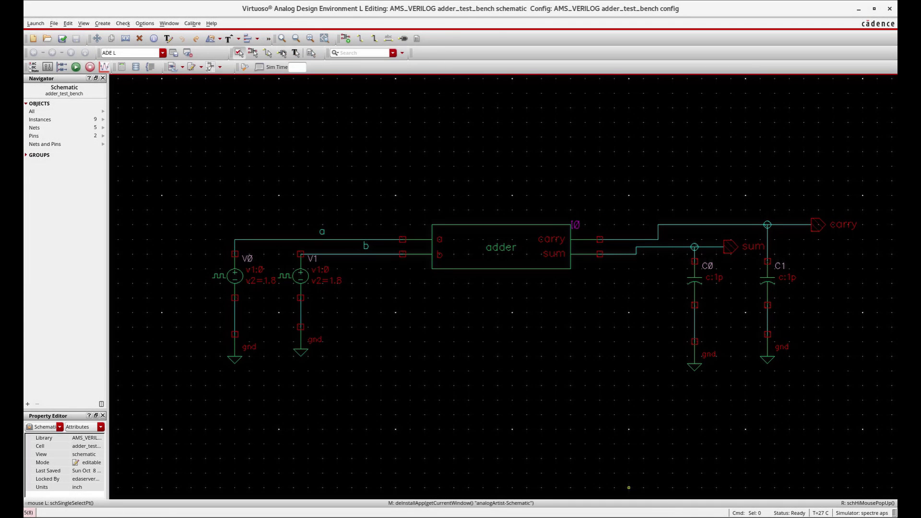
pyautogui.moveTo(200, 128); pyautogui.dragTo(355, 104)
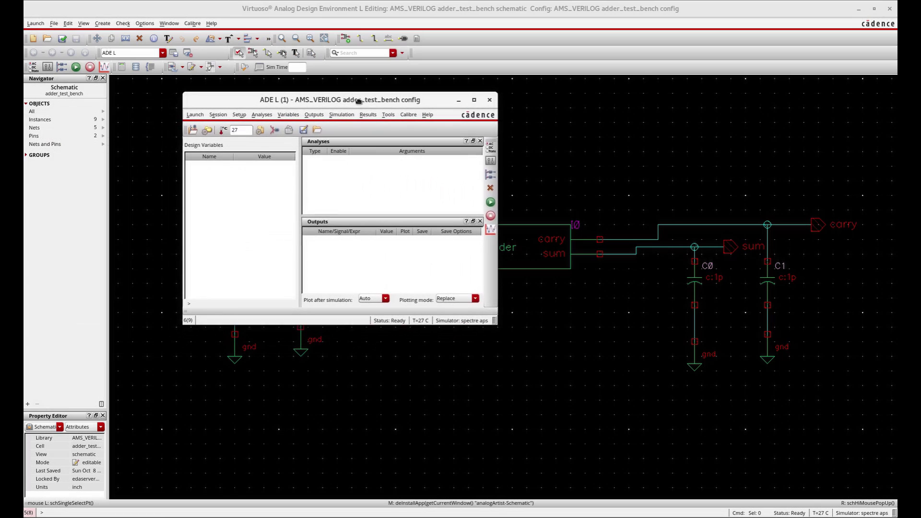
# - Change the ADE L simulator from spectre to ams without saving the current state
pyautogui.click(239, 115)
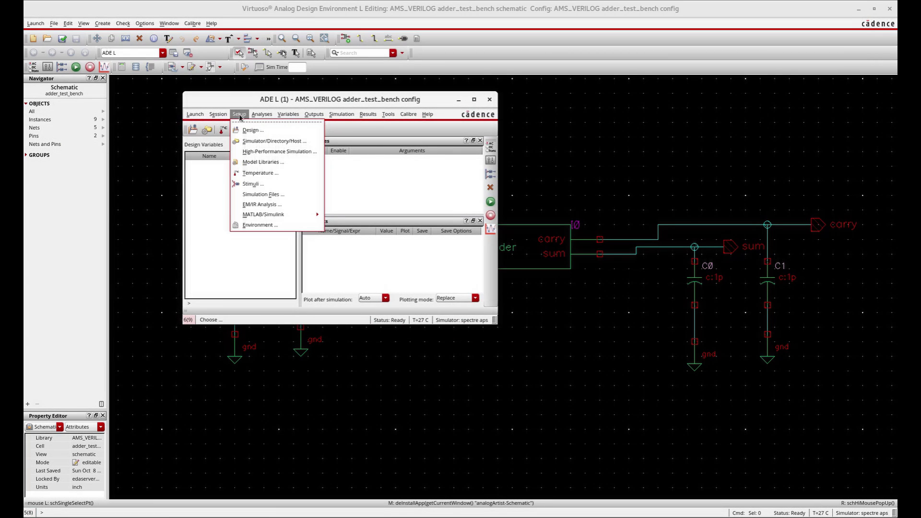
pyautogui.click(249, 141)
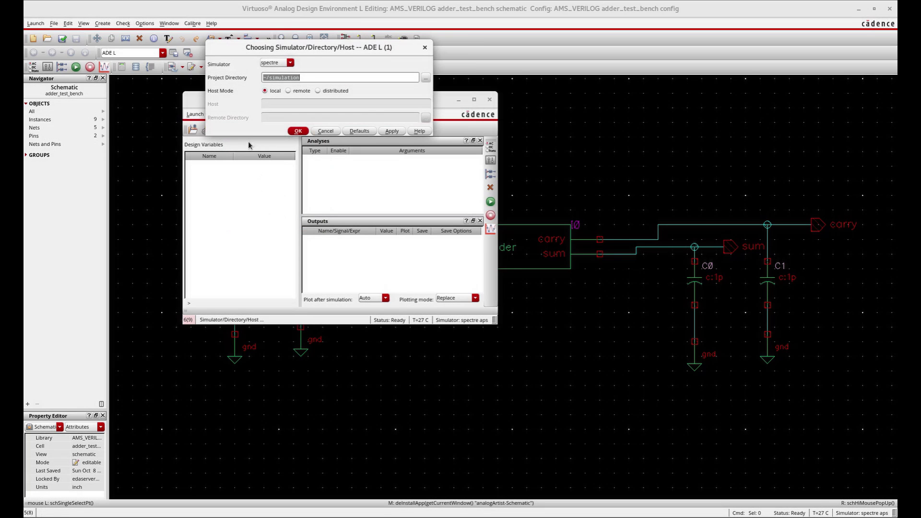
pyautogui.click(276, 64)
pyautogui.click(274, 103)
pyautogui.click(291, 131)
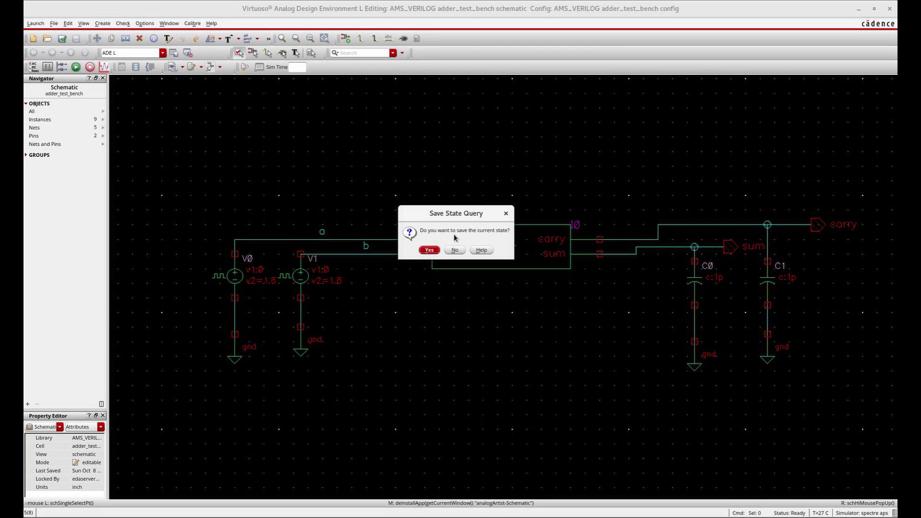
pyautogui.click(453, 250)
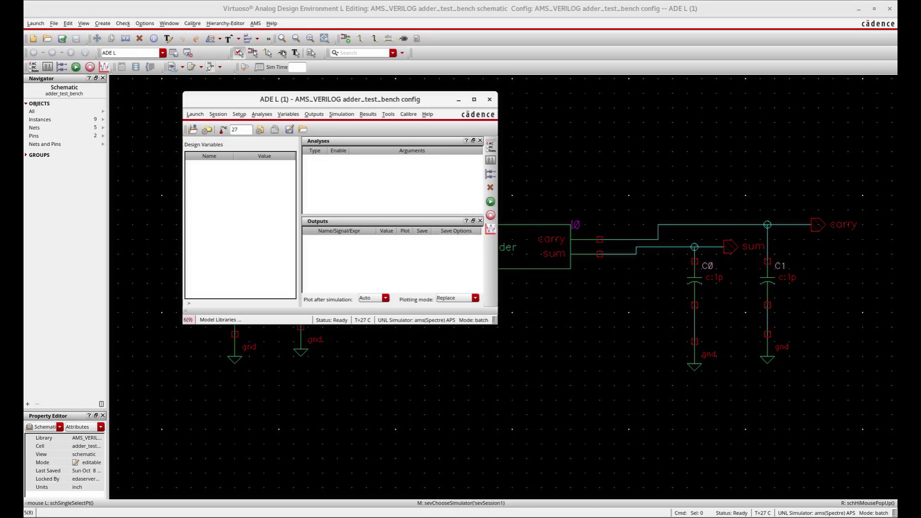
# - Add a transient analysis with a 500u stop time and conservative accuracy defaults
pyautogui.click(267, 116)
pyautogui.click(270, 130)
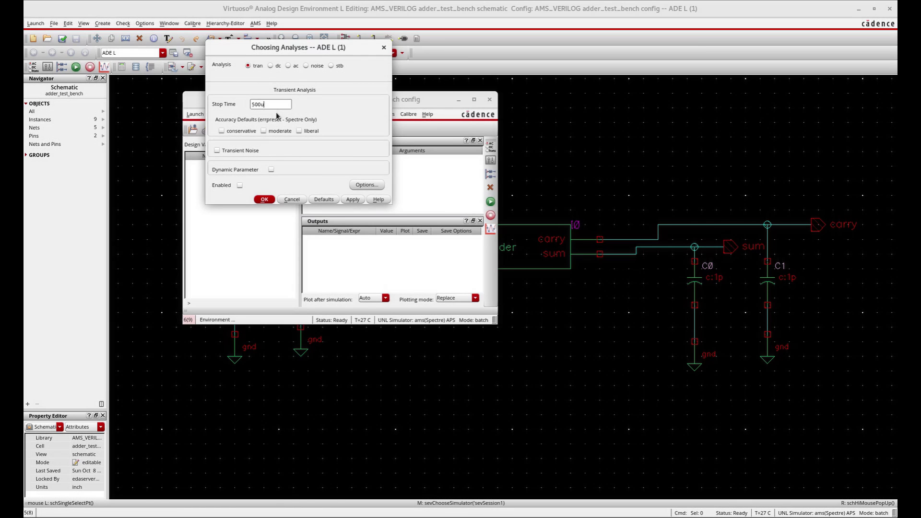
pyautogui.click(257, 134)
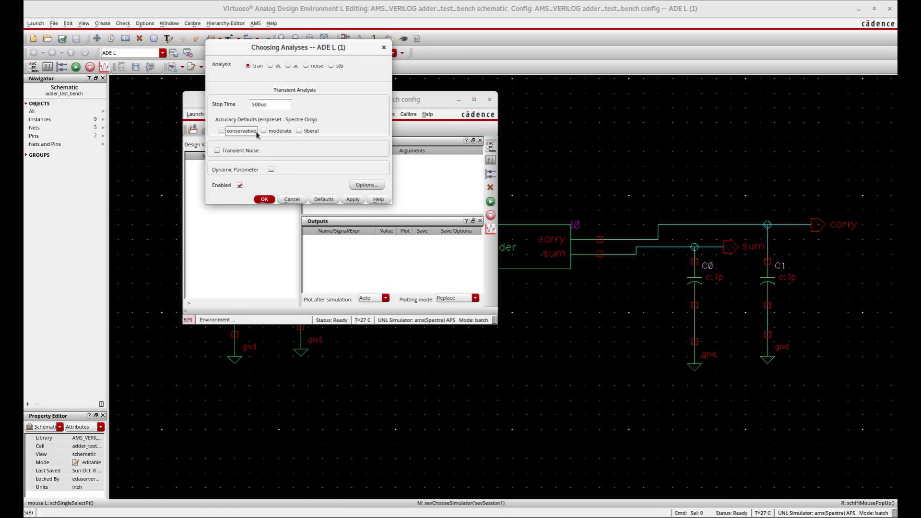
pyautogui.click(265, 199)
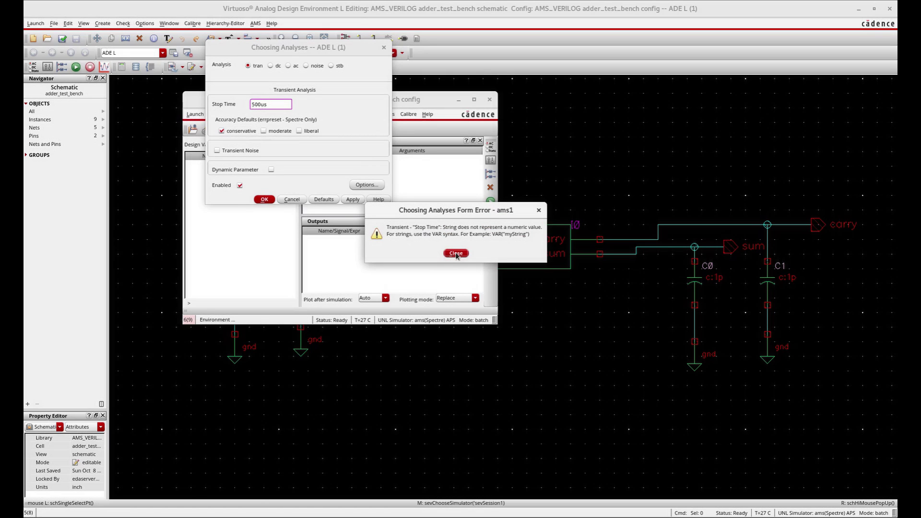
pyautogui.click(456, 253)
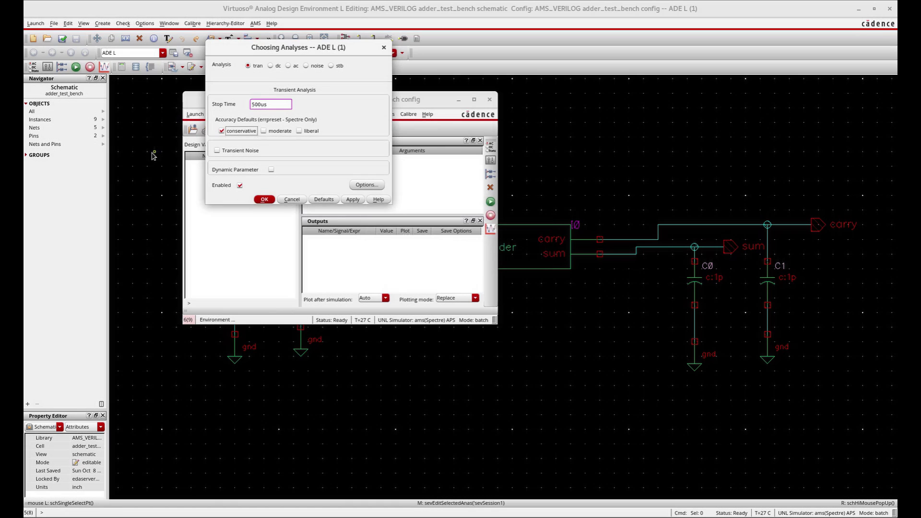
pyautogui.click(263, 200)
# - Set the pulse width of source V1 to 50u s, and check and save the schematic
pyautogui.click(521, 169)
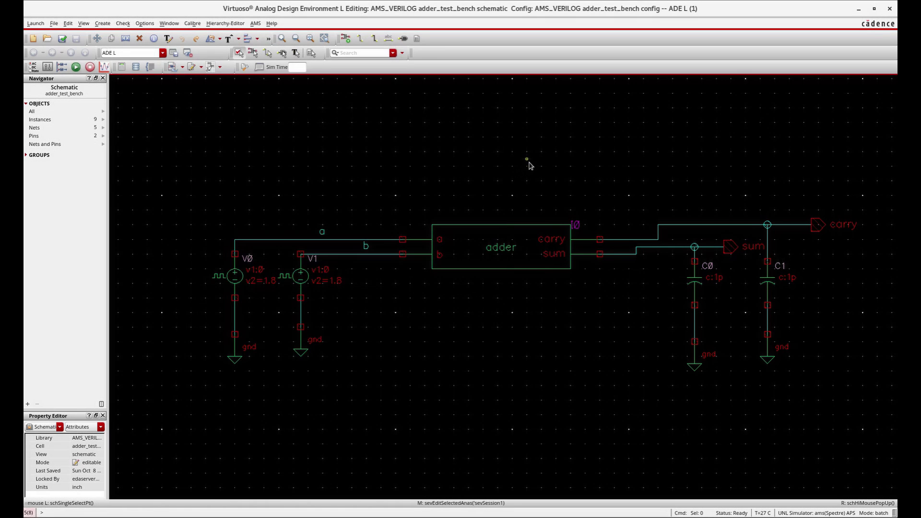
pyautogui.click(301, 287)
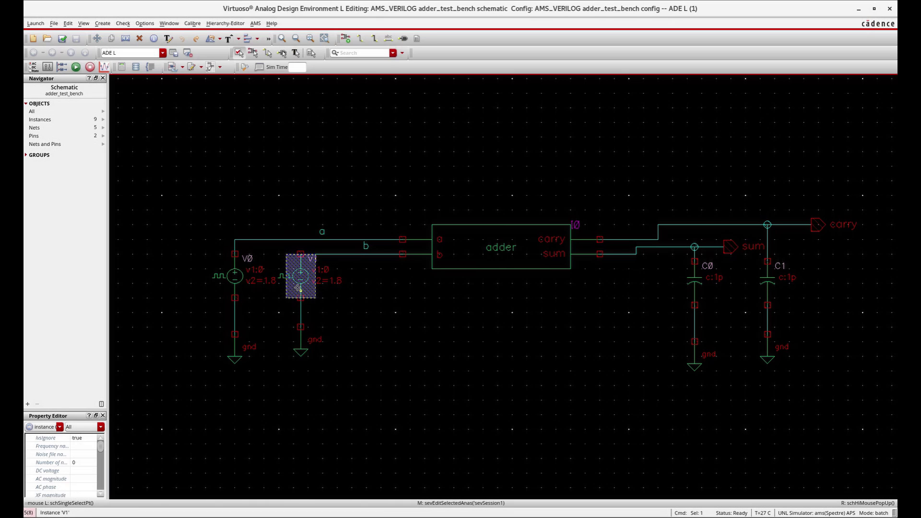
pyautogui.click(313, 292)
pyautogui.click(310, 289)
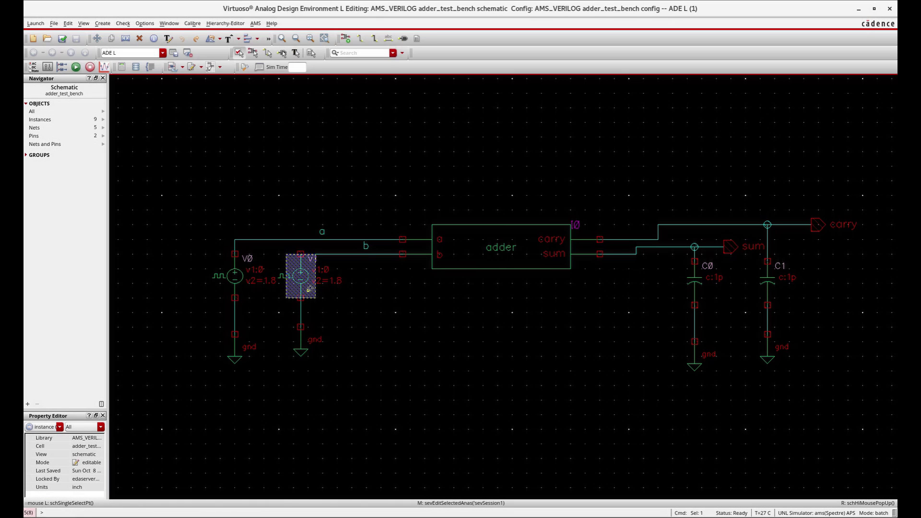
pyautogui.press('q')
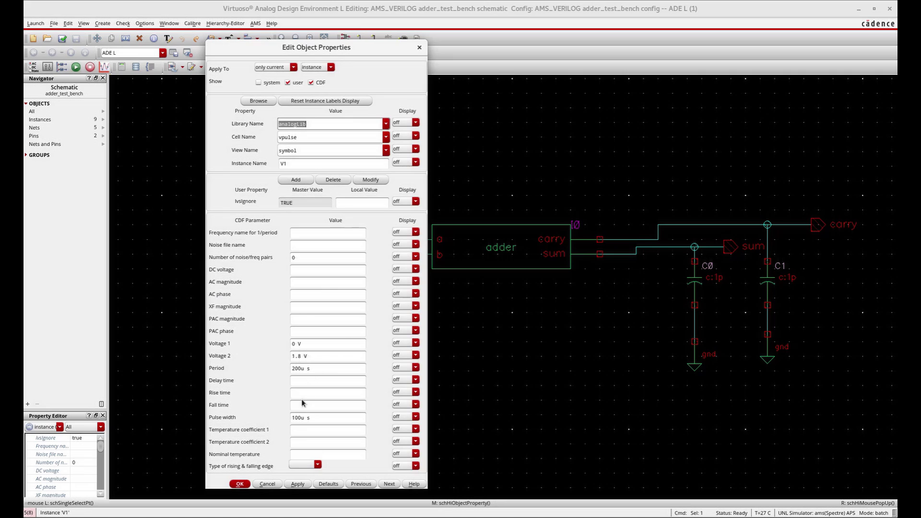
pyautogui.click(300, 417)
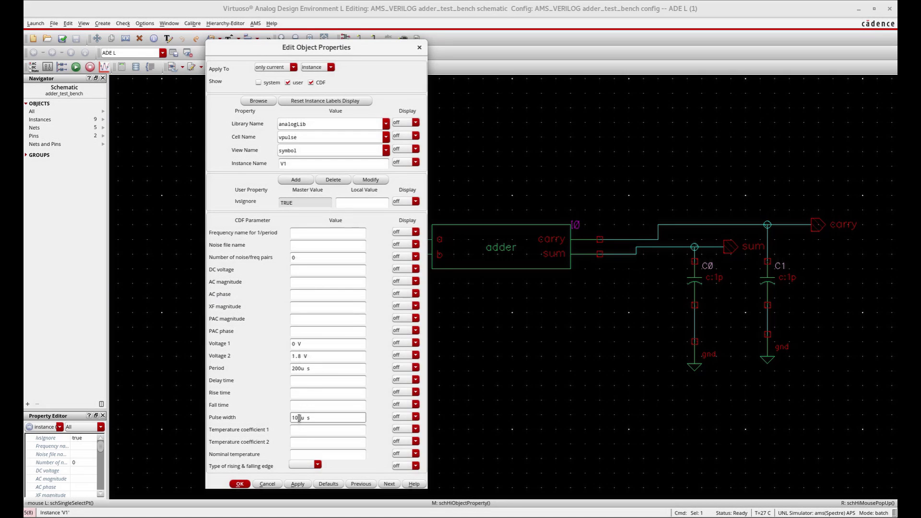
pyautogui.press('BackSpace')
pyautogui.press('BackSpace')
pyautogui.press('BackSpace')
pyautogui.write('50')
pyautogui.click(298, 484)
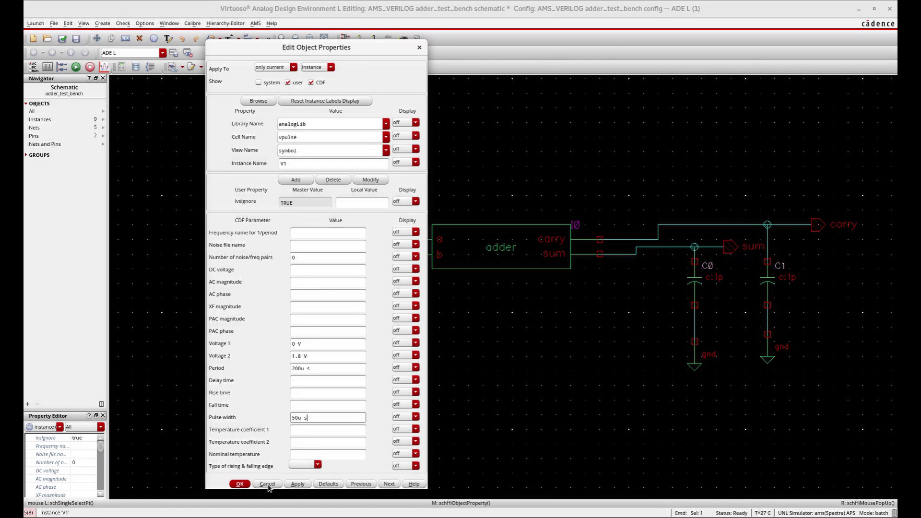
pyautogui.click(239, 484)
pyautogui.click(62, 39)
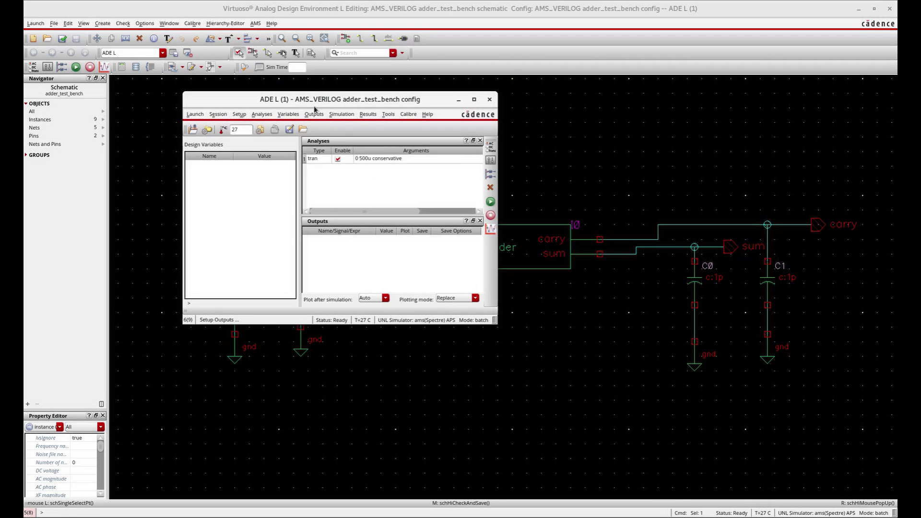
# - Select the carry, sum, a and b nets on the schematic as outputs to plot
pyautogui.click(312, 114)
pyautogui.moveTo(332, 181)
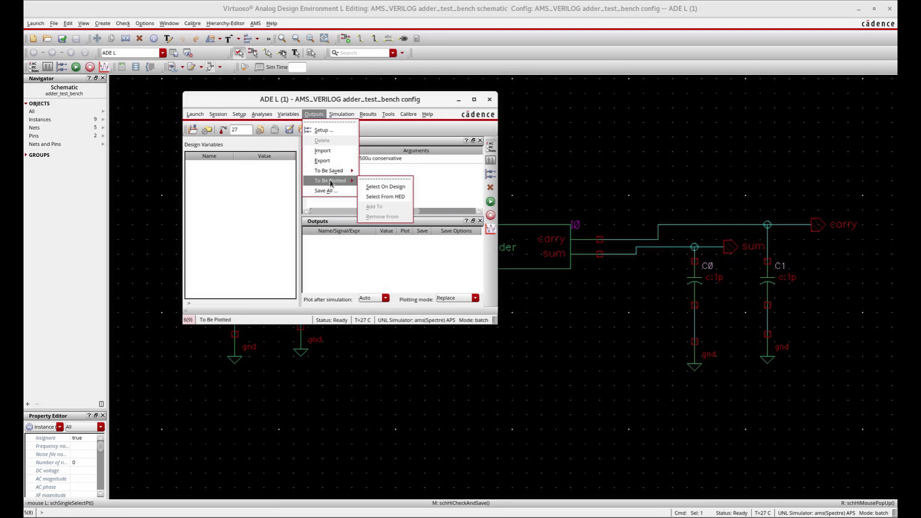
pyautogui.click(397, 187)
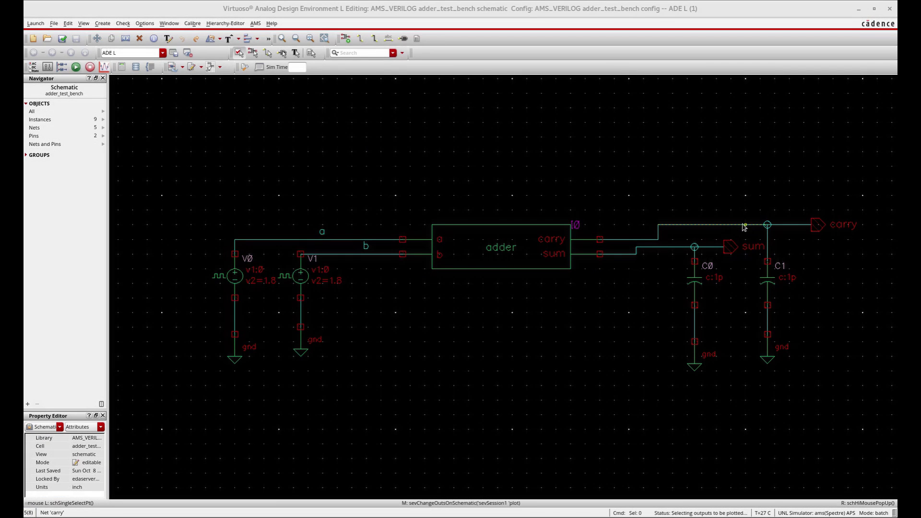
pyautogui.click(670, 247)
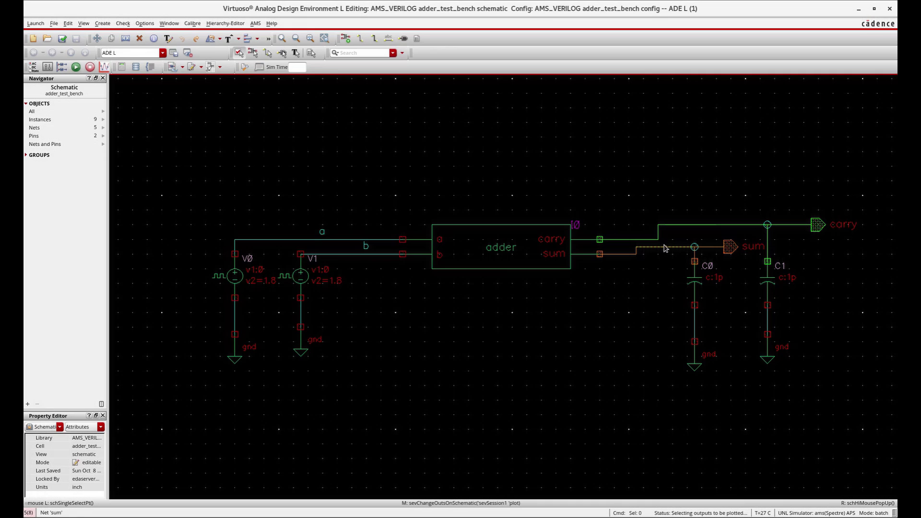
pyautogui.click(343, 239)
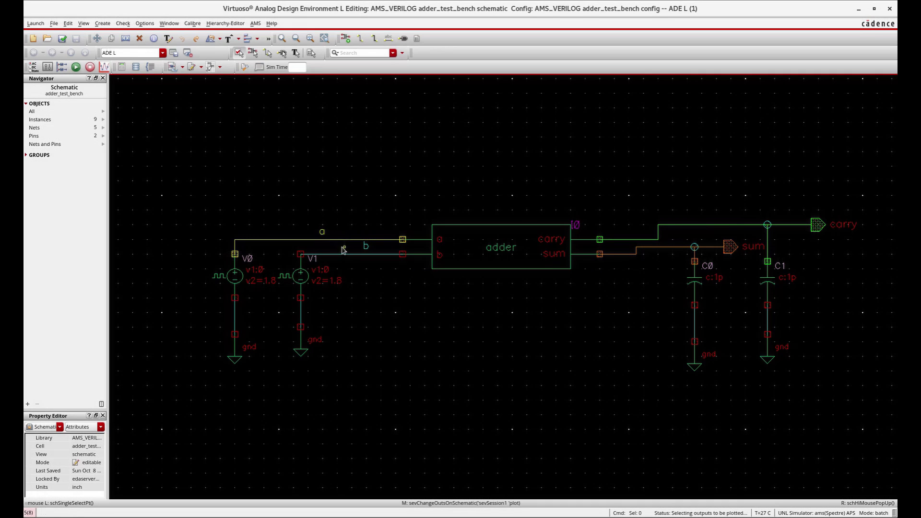
pyautogui.click(346, 259)
pyautogui.press('Escape')
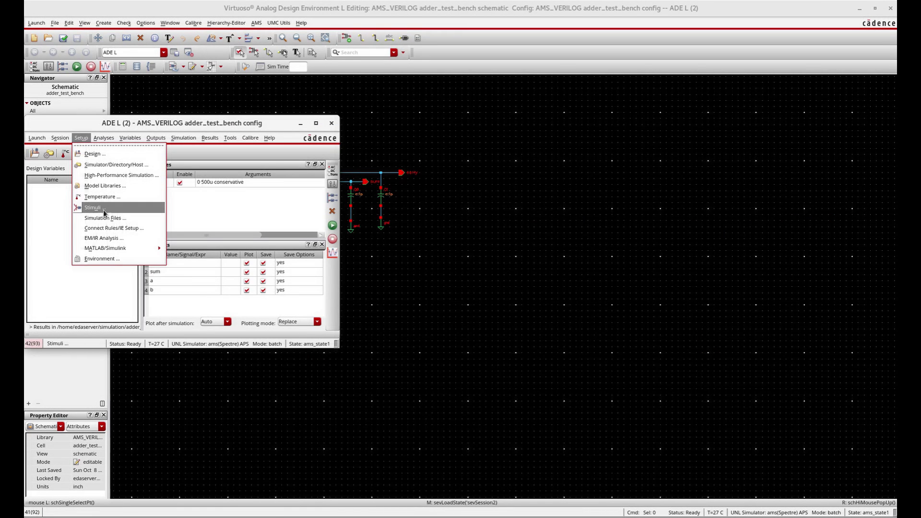
# - Switch the interface element setup to Connect Rule/Connect Module Based Setup and add the built-in rule connectLib.ConnRules_18V_full_fast
pyautogui.click(104, 228)
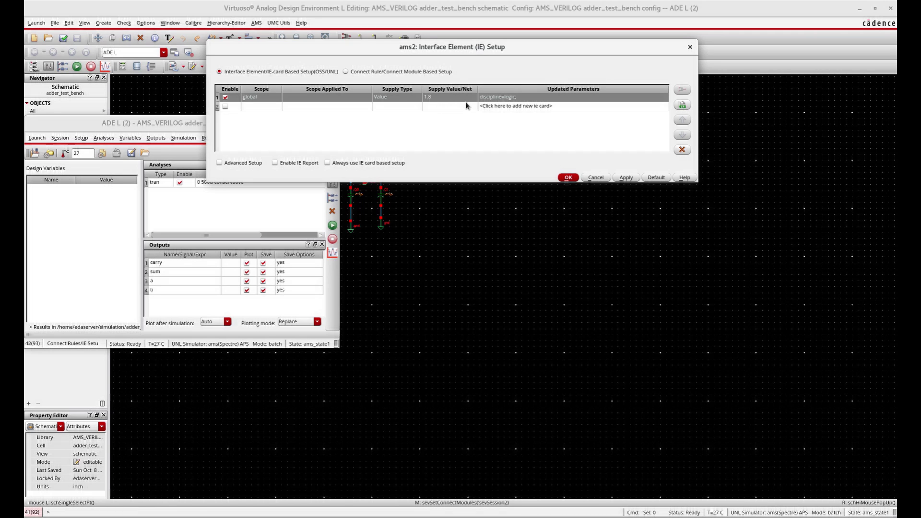
pyautogui.click(410, 75)
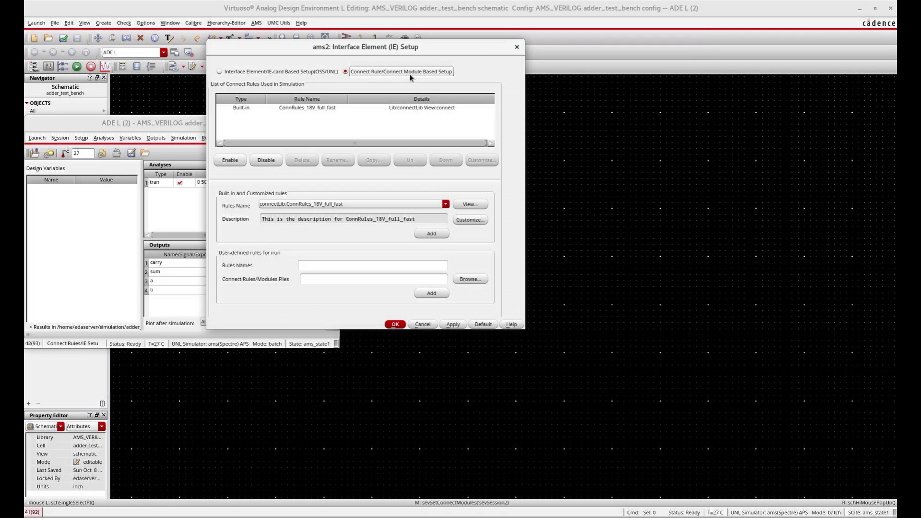
pyautogui.click(295, 107)
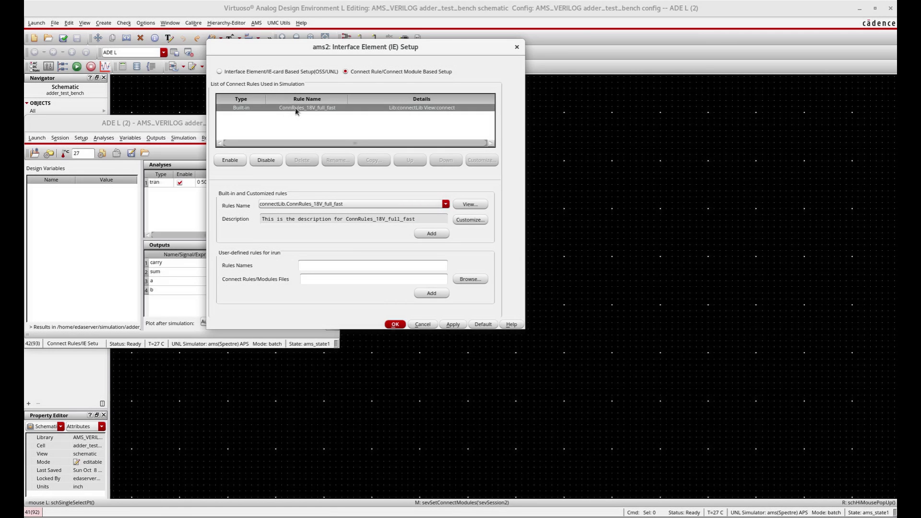
pyautogui.click(328, 205)
pyautogui.click(331, 213)
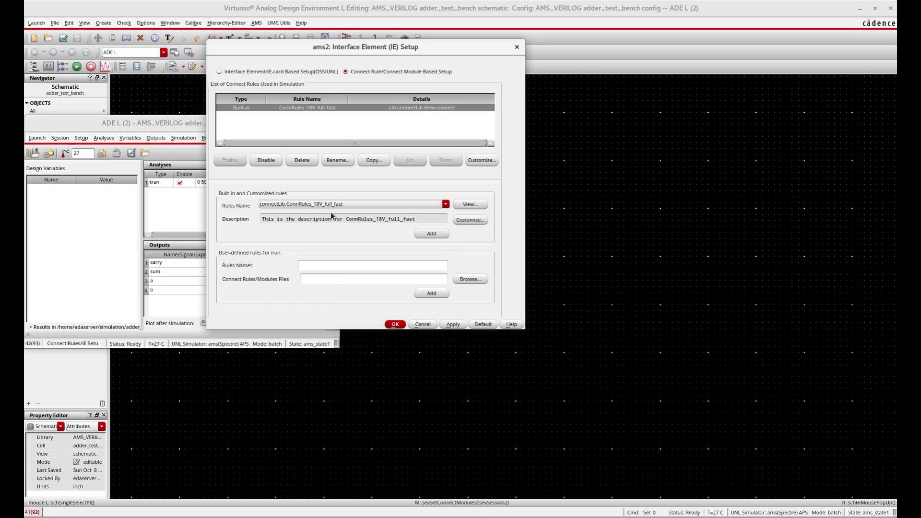
pyautogui.click(341, 205)
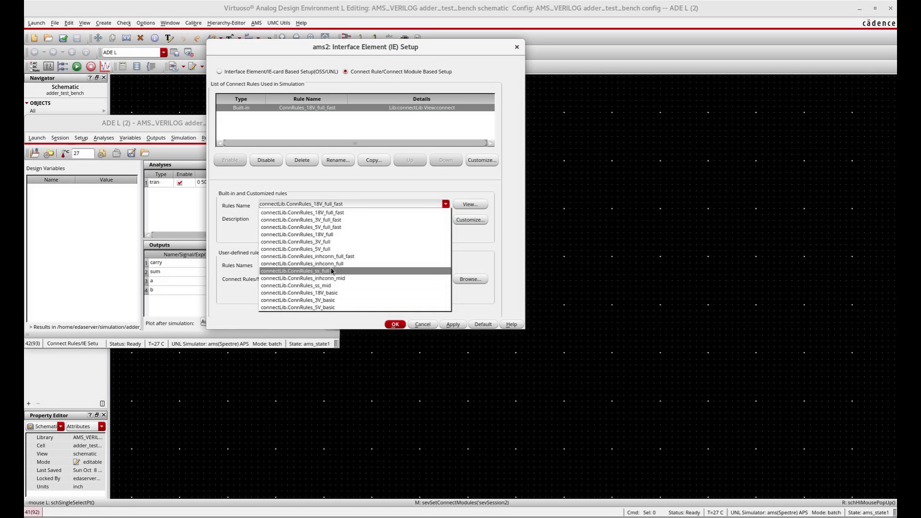
pyautogui.click(341, 212)
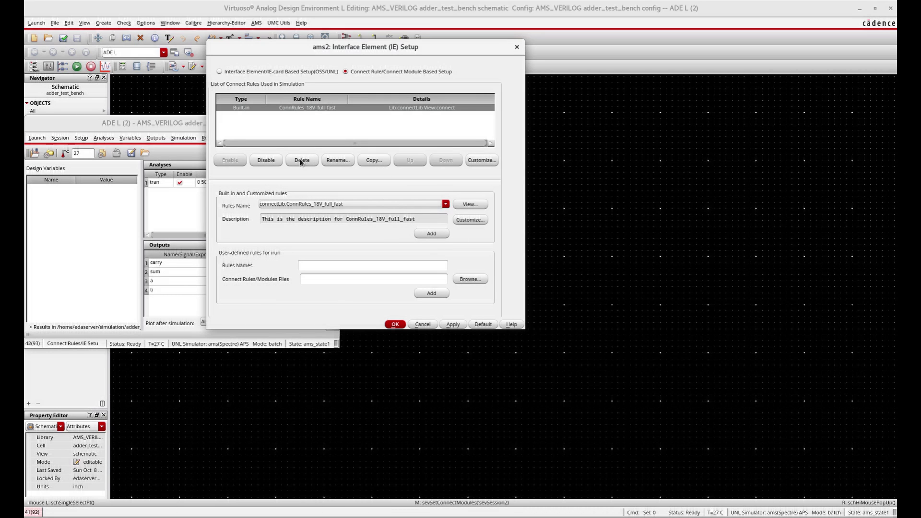
pyautogui.click(446, 235)
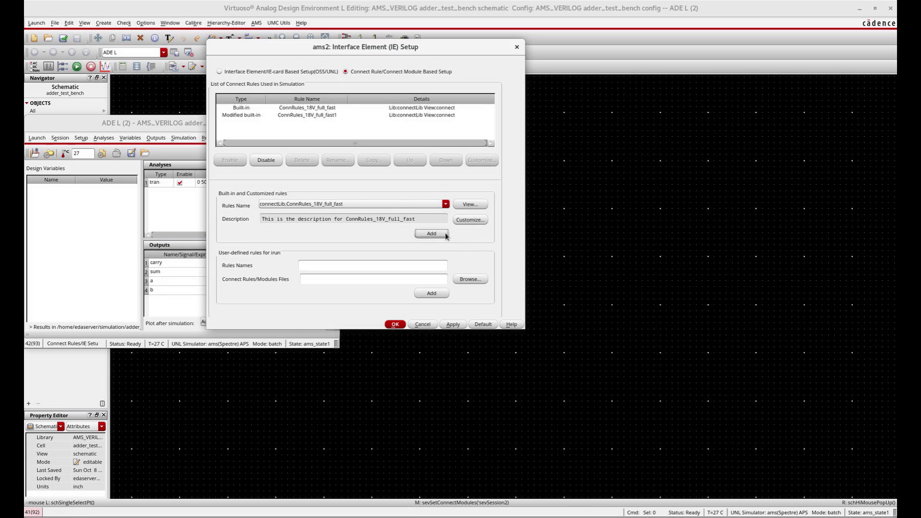
# - Delete the built-in rule ConnRules_18V_full_fast from the connect rules list and accept the Connect Rule/Connect Module Based Setup
pyautogui.click(321, 108)
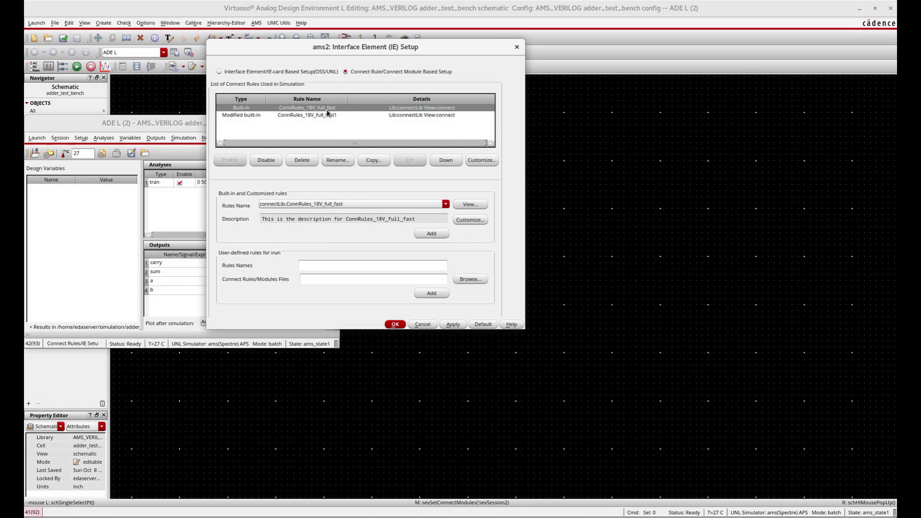
pyautogui.click(307, 160)
pyautogui.click(302, 108)
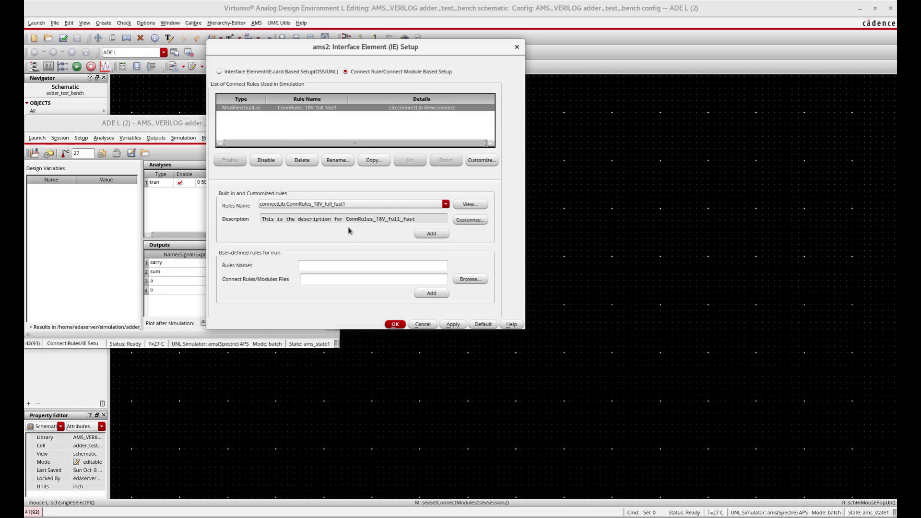
pyautogui.click(287, 71)
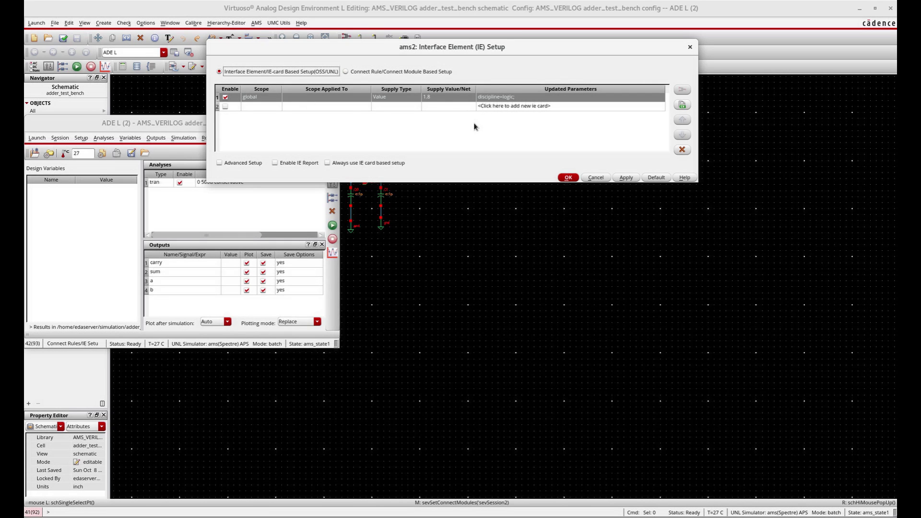
pyautogui.click(408, 73)
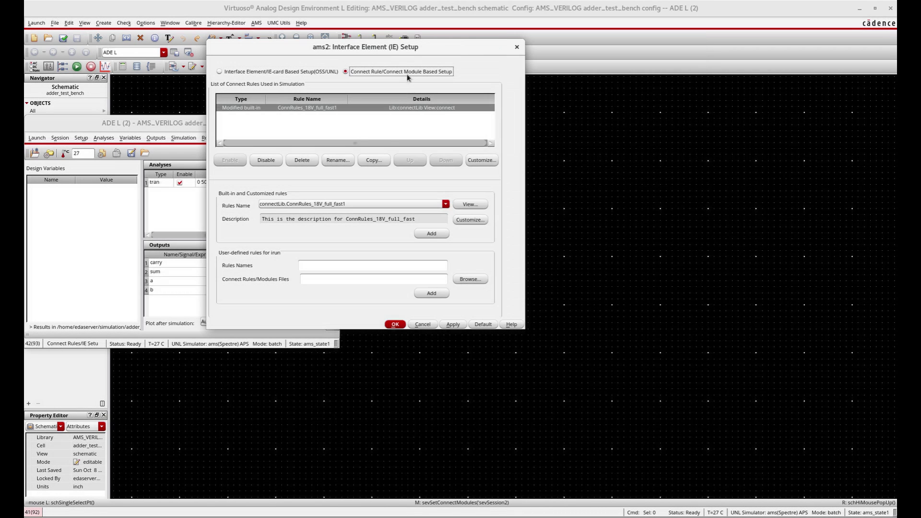
pyautogui.click(392, 325)
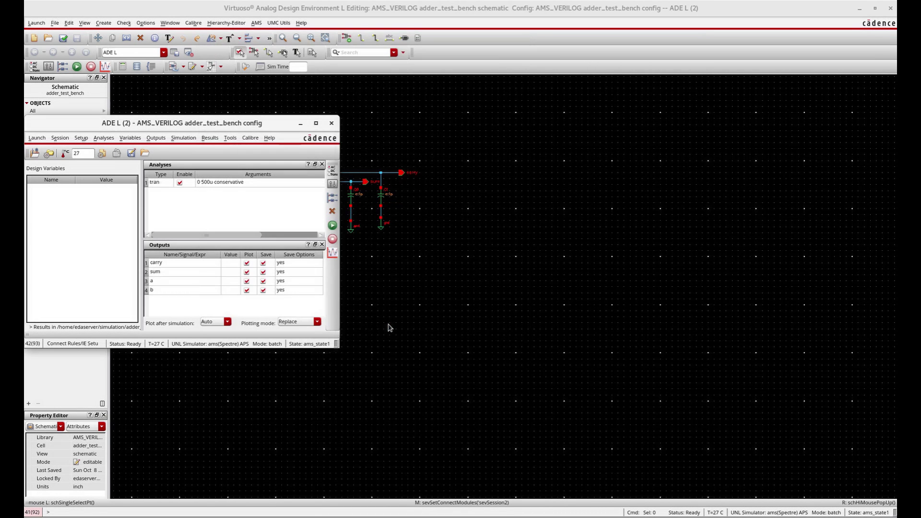
# - Run the simulation and split the plotted carry, sum, a and b waveforms into separate strips
pyautogui.click(332, 226)
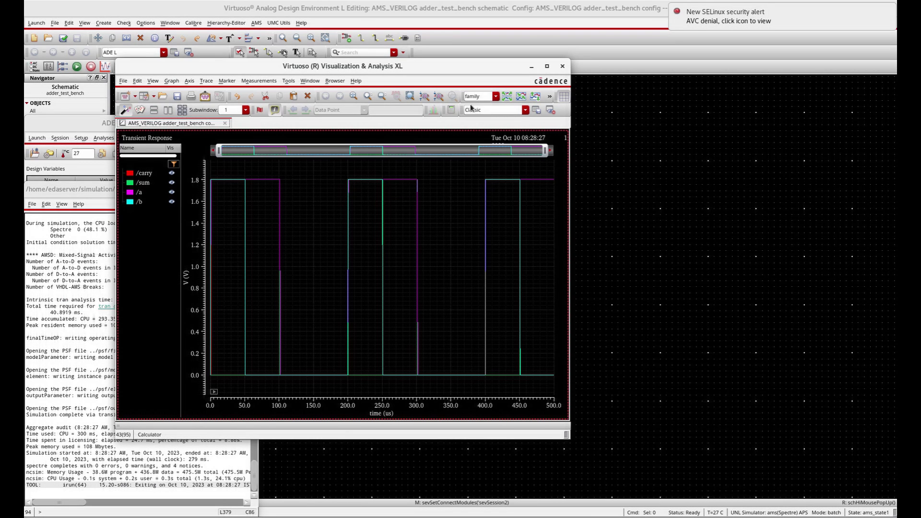
pyautogui.click(507, 96)
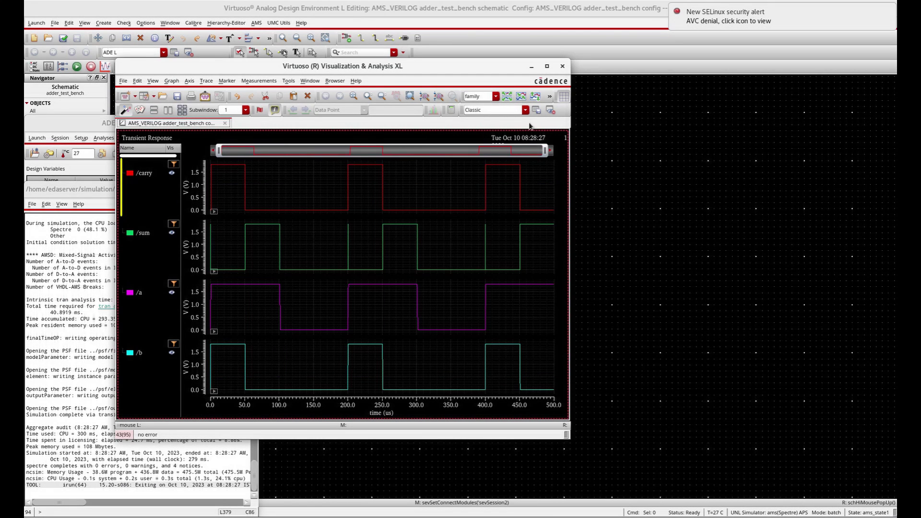
pyautogui.click(563, 67)
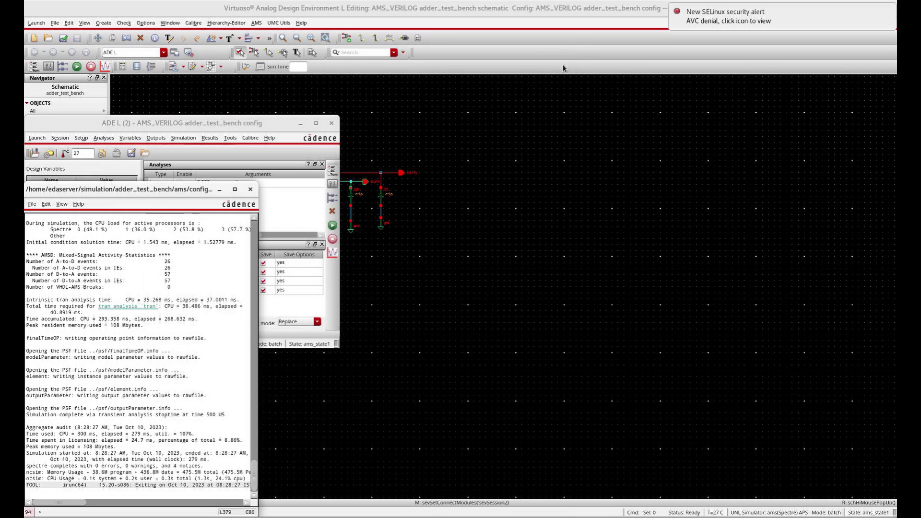
# - Close the simulation log and replot the outputs in separate strips to examine the adder waveforms
pyautogui.click(250, 189)
pyautogui.click(333, 252)
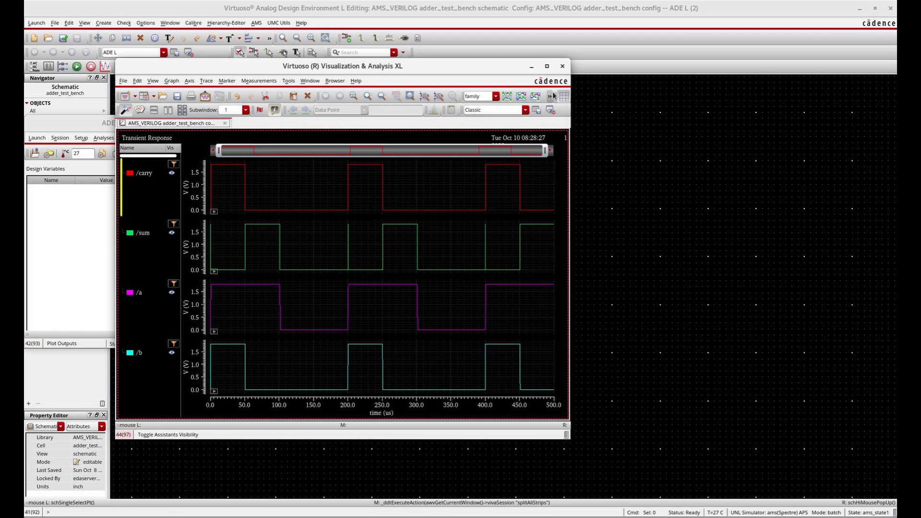
pyautogui.click(563, 66)
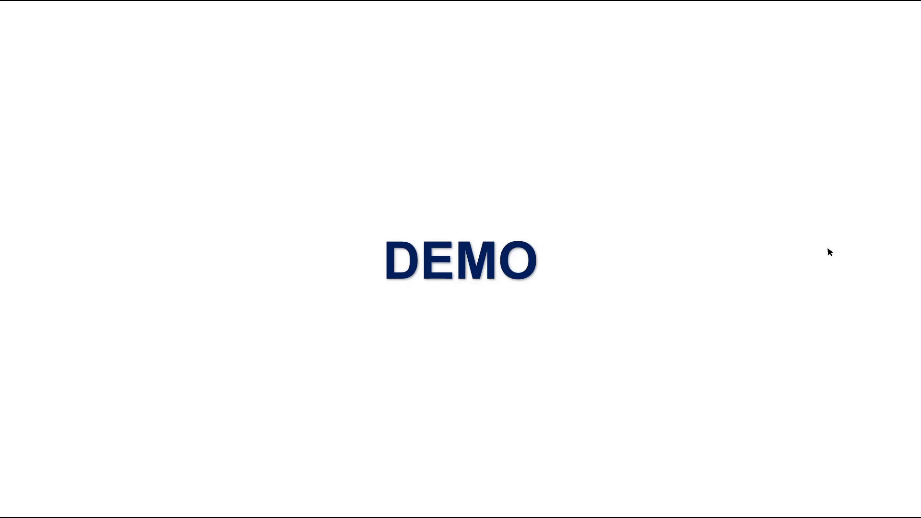
pyautogui.press('super+Down')
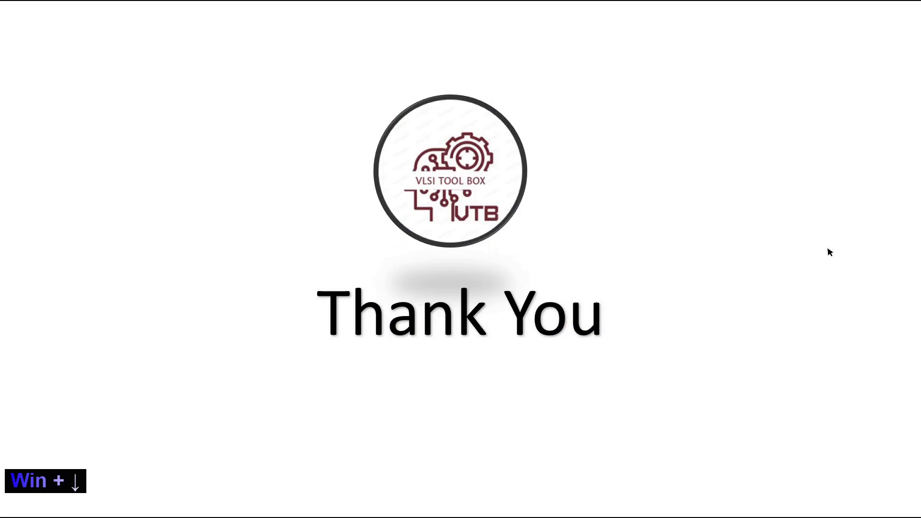